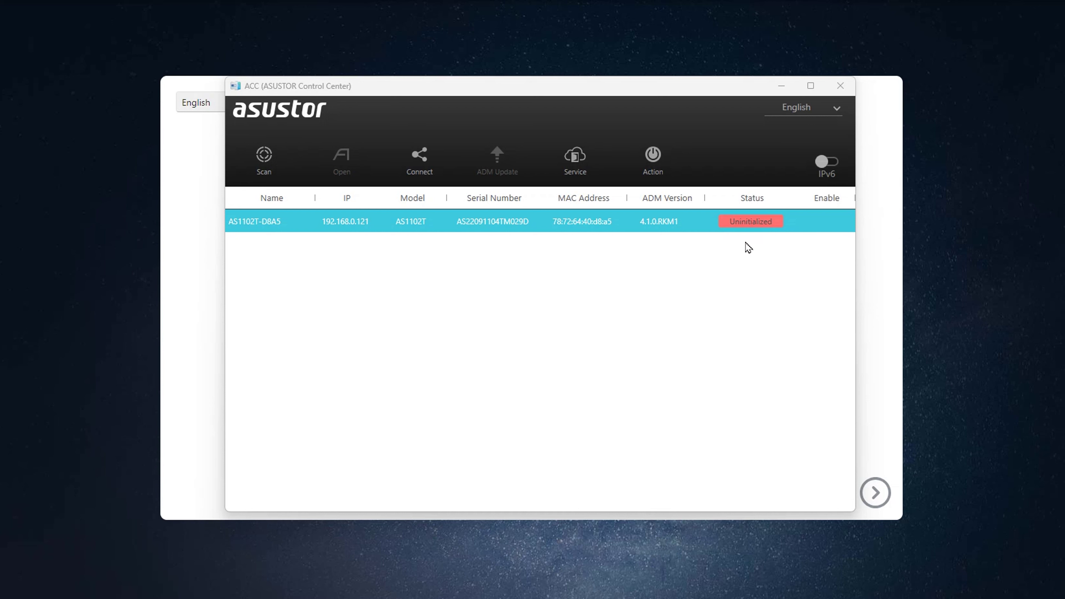
- Close ASUSTOR Control Center so the AS1102T's ADM welcome page at 192.168.0.121 shows
{"action": "left_click", "coordinate": [748, 223]}
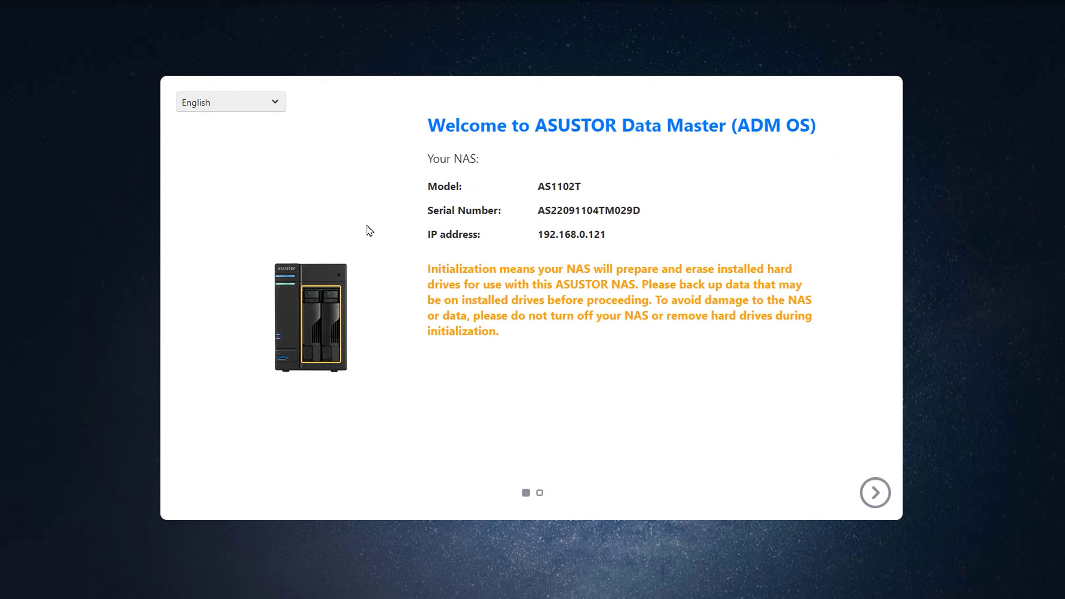
- Move past the welcome page and start the recommended Live Update to ADM 4.2.0.RE71
{"action": "left_click", "coordinate": [875, 495]}
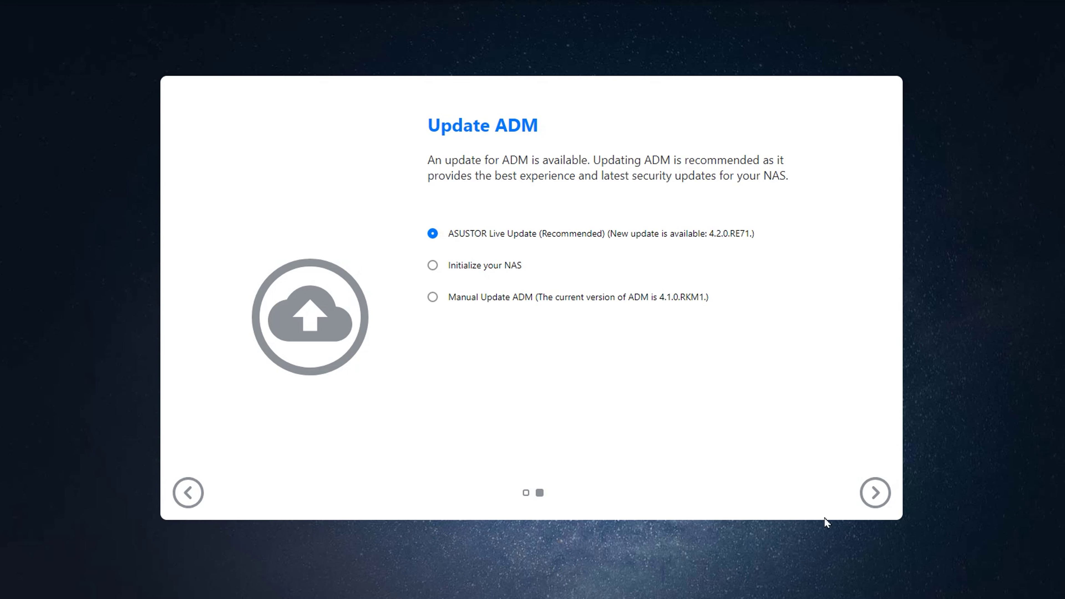
{"action": "left_click", "coordinate": [876, 494]}
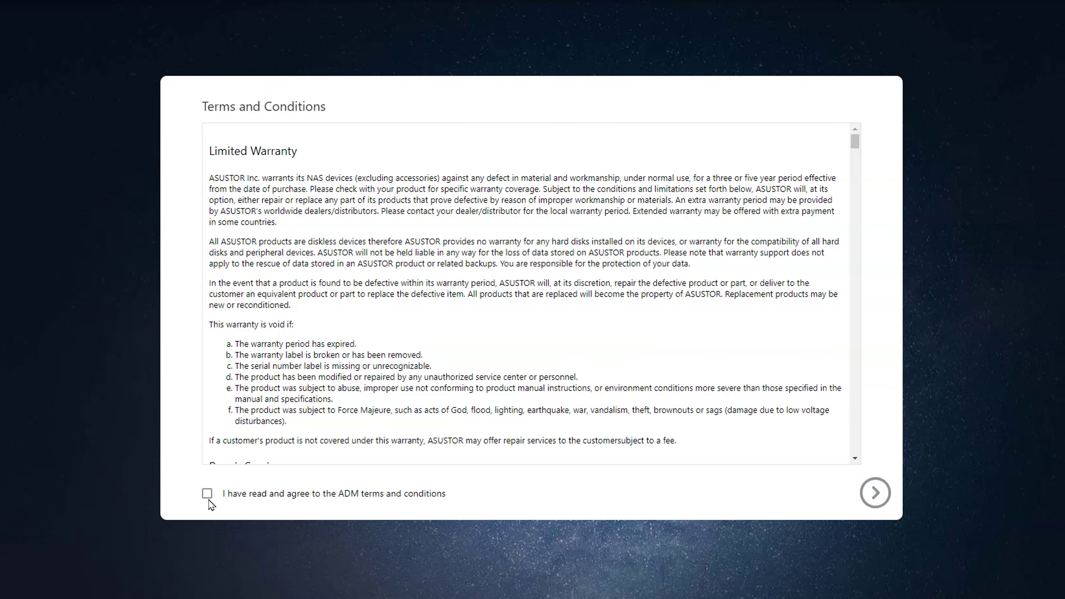
- Scroll through the ADM terms and conditions, agree to them, and continue
{"action": "left_click", "coordinate": [208, 495]}
{"action": "left_click_drag", "start_coordinate": [855, 141], "coordinate": [854, 386]}
{"action": "scroll", "coordinate": [843, 409], "scroll_direction": "down", "scroll_amount": 10}
{"action": "left_click_drag", "start_coordinate": [855, 450], "coordinate": [869, 88]}
{"action": "left_click", "coordinate": [876, 494]}
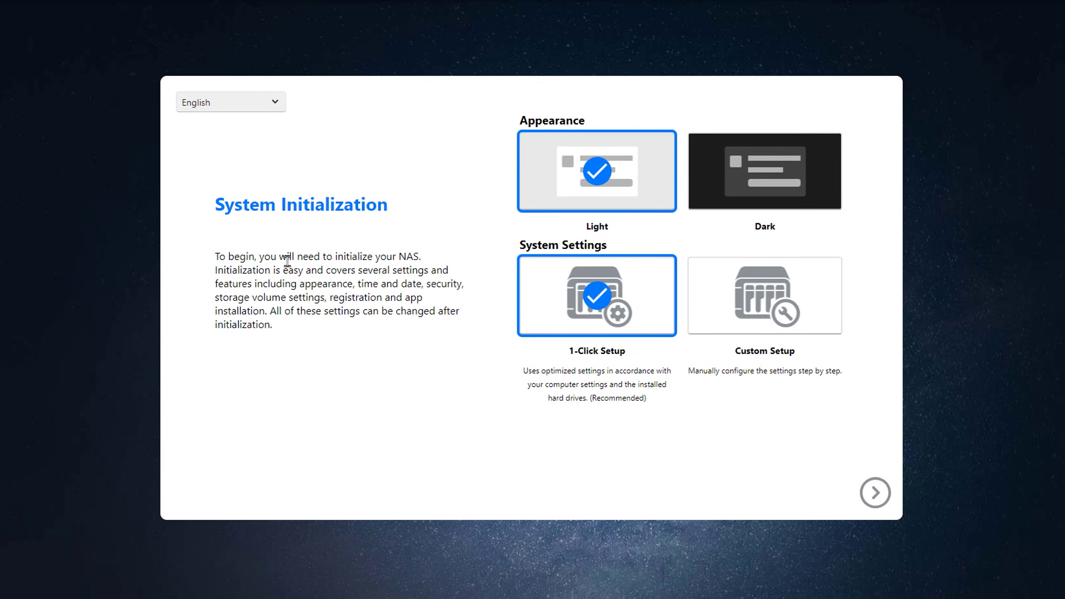
- Preview Dark, keep the Light appearance, and continue with 1-Click Setup
{"action": "left_click", "coordinate": [755, 172]}
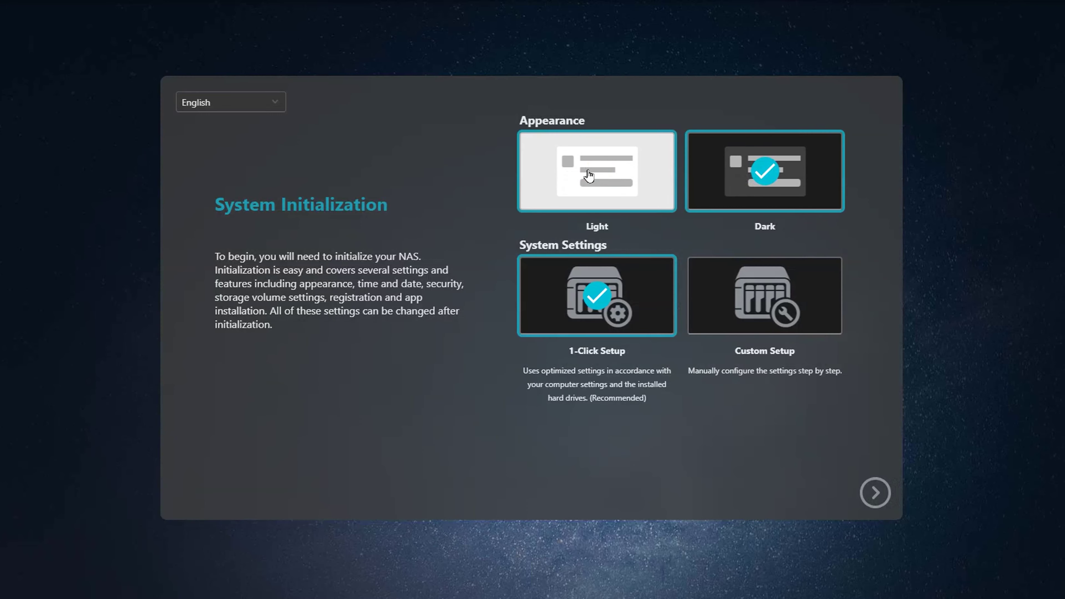
{"action": "left_click", "coordinate": [588, 175]}
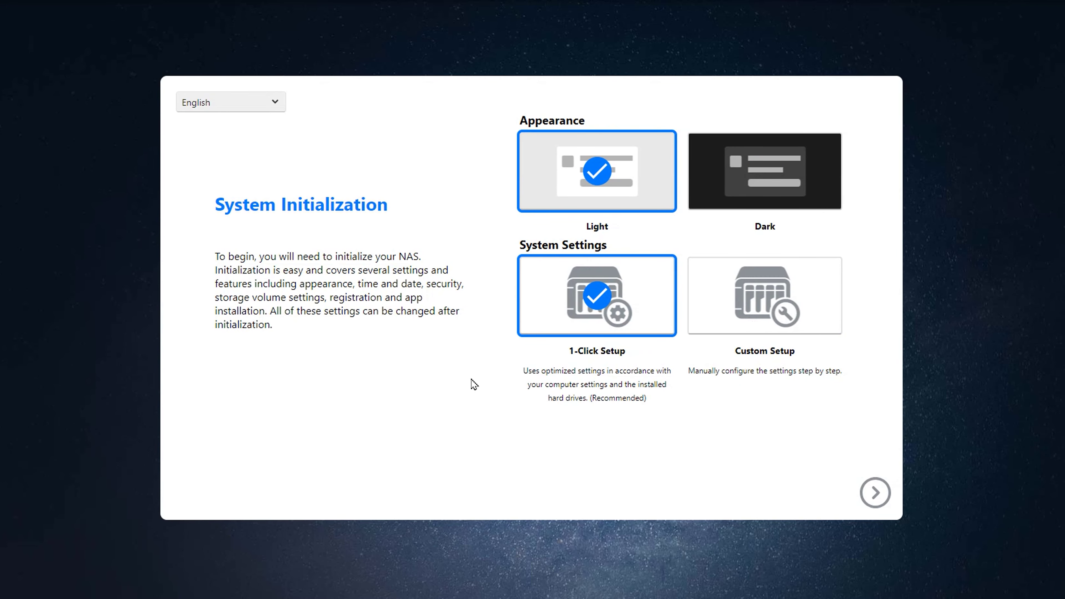
{"action": "left_click", "coordinate": [875, 493]}
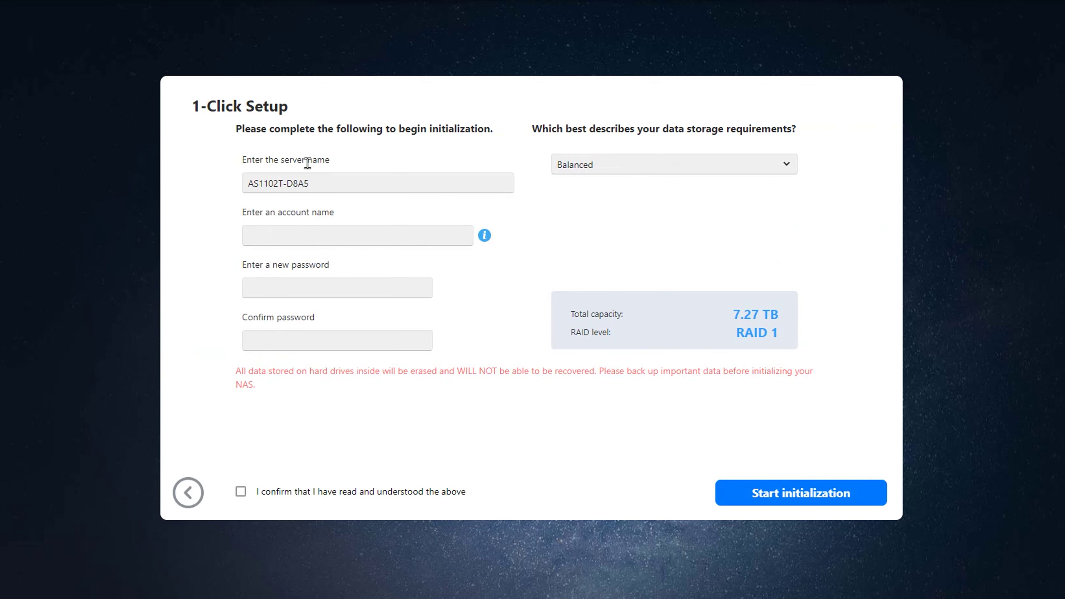
- Name the server TFT Server 002 and enter an administrator account name
{"action": "left_click", "coordinate": [369, 185]}
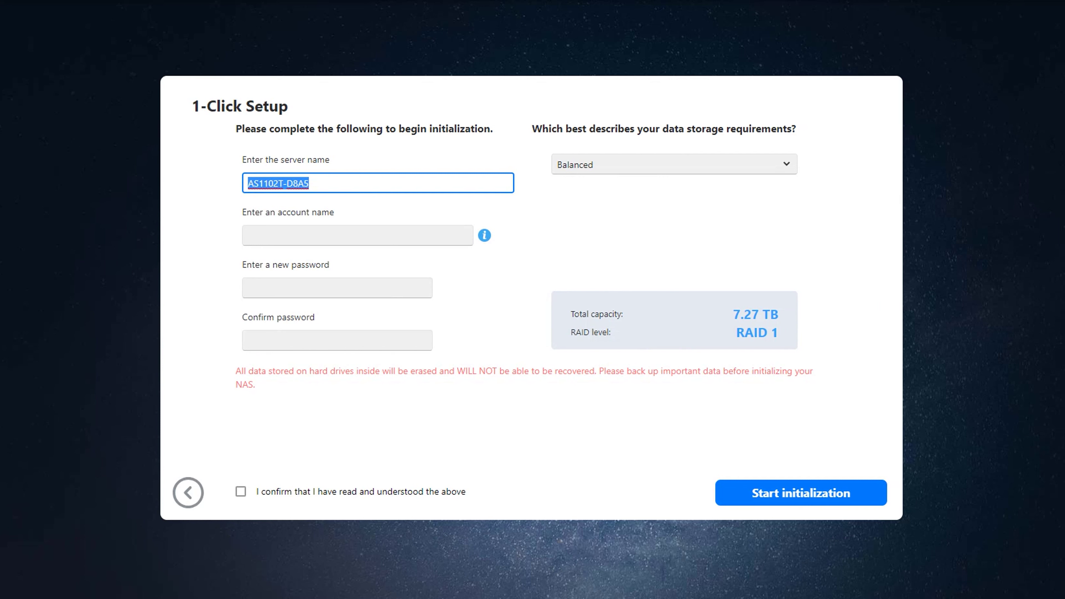
{"action": "type", "text": "TFT Server 002"}
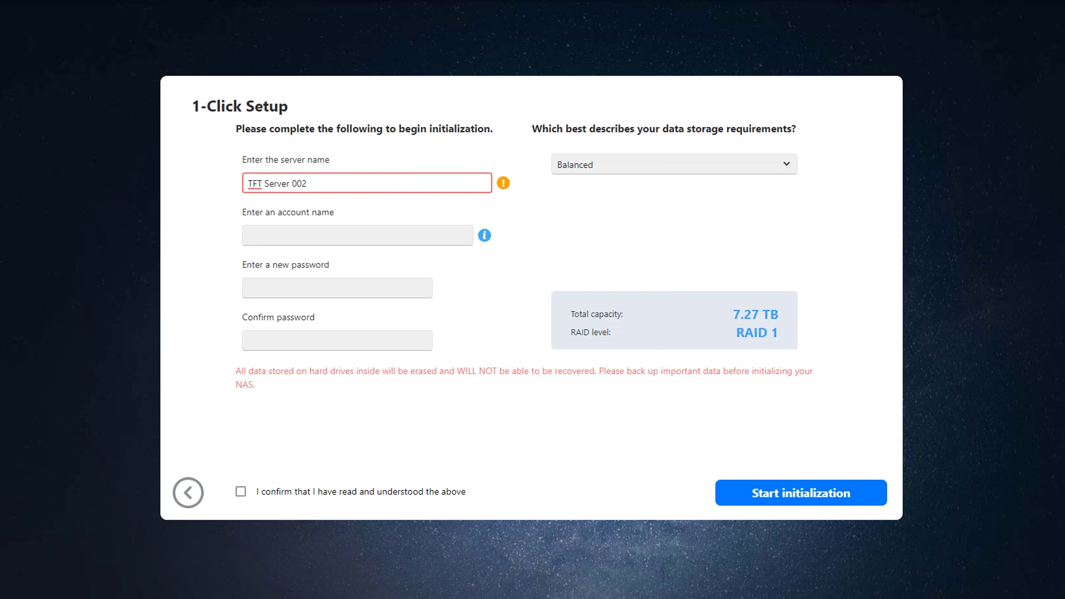
{"action": "left_click", "coordinate": [320, 240]}
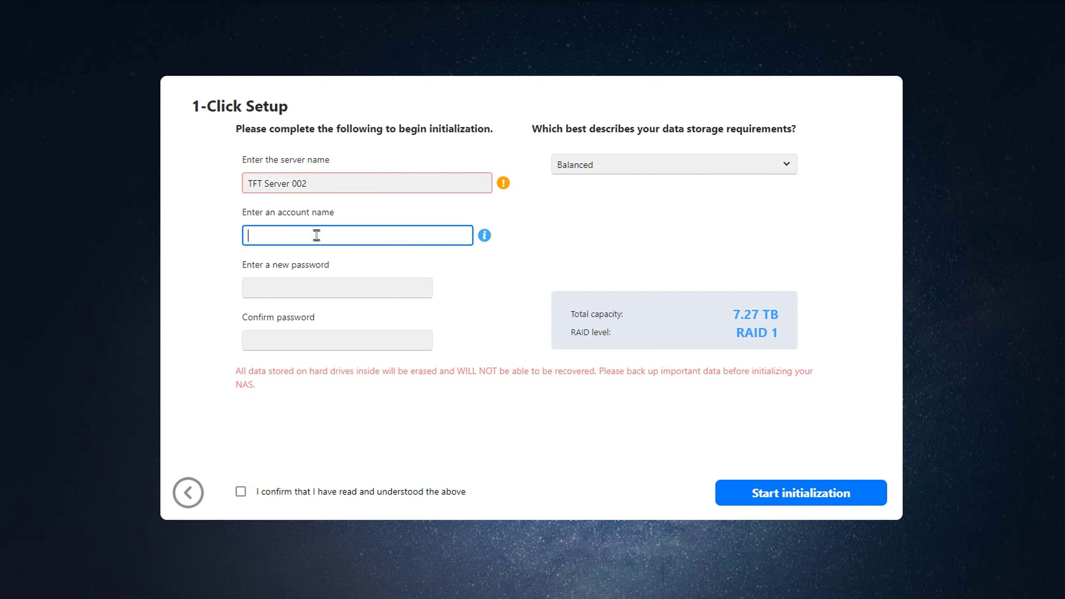
{"action": "left_click", "coordinate": [484, 237]}
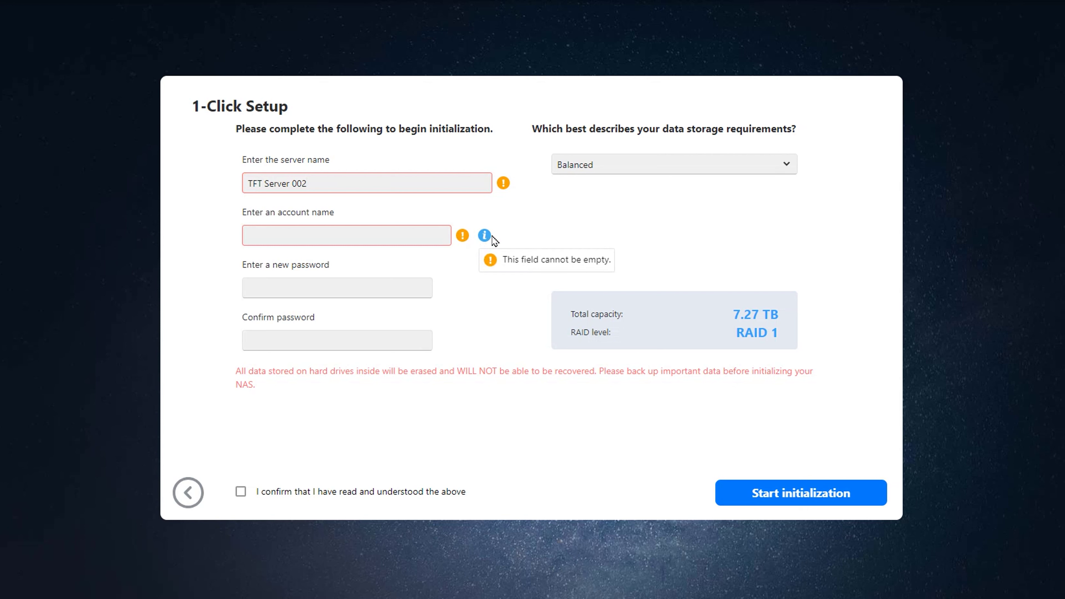
{"action": "mouse_move", "coordinate": [475, 239]}
{"action": "left_click", "coordinate": [384, 238]}
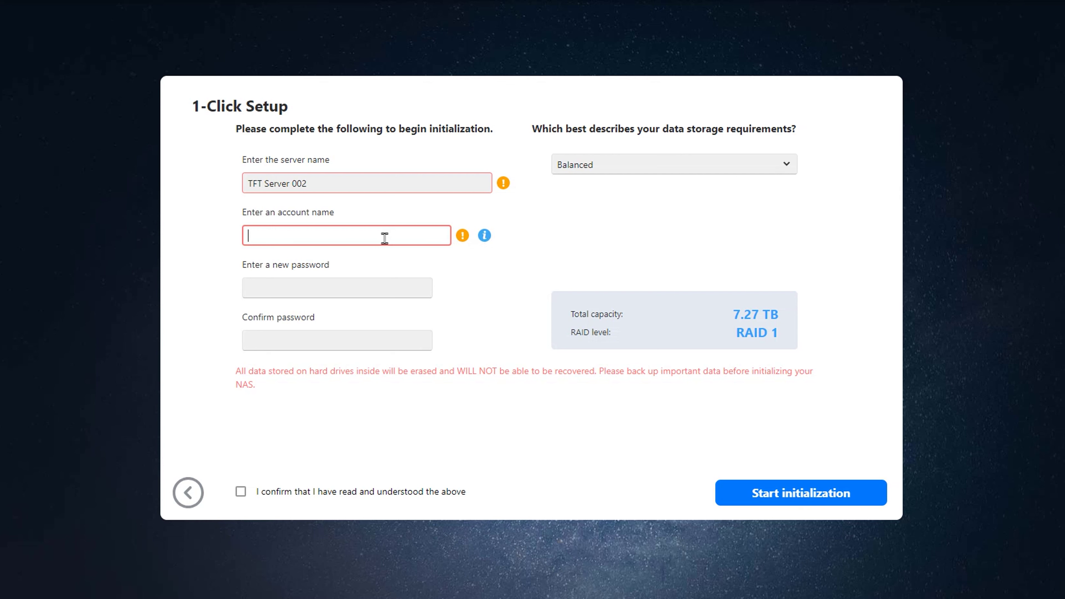
{"action": "type", "text": "TechForTechs"}
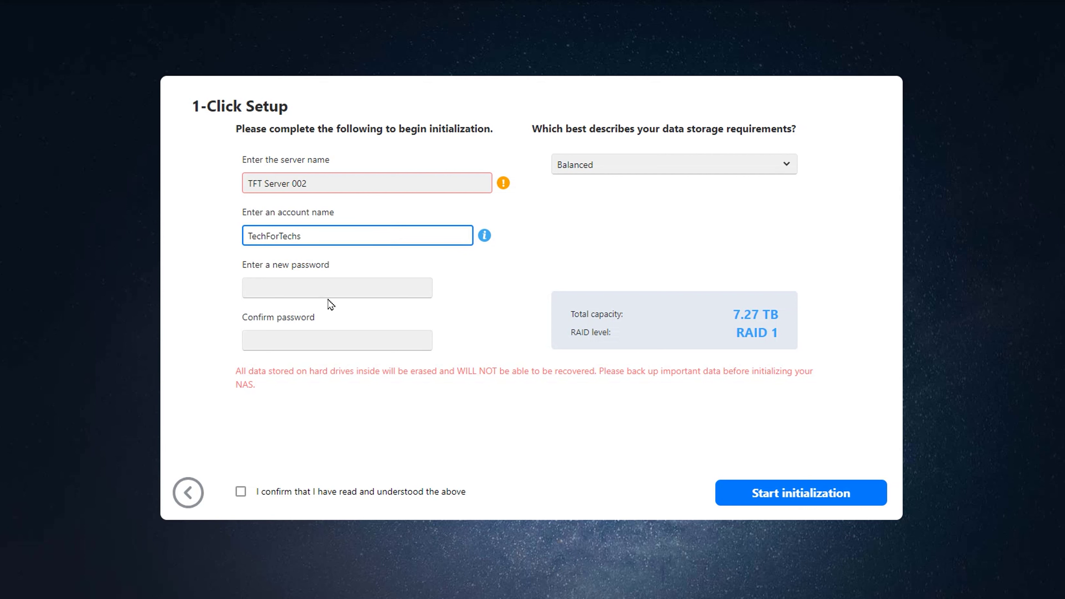
- Enter and confirm a matching administrator password, rated Moderate
{"action": "left_click", "coordinate": [331, 291]}
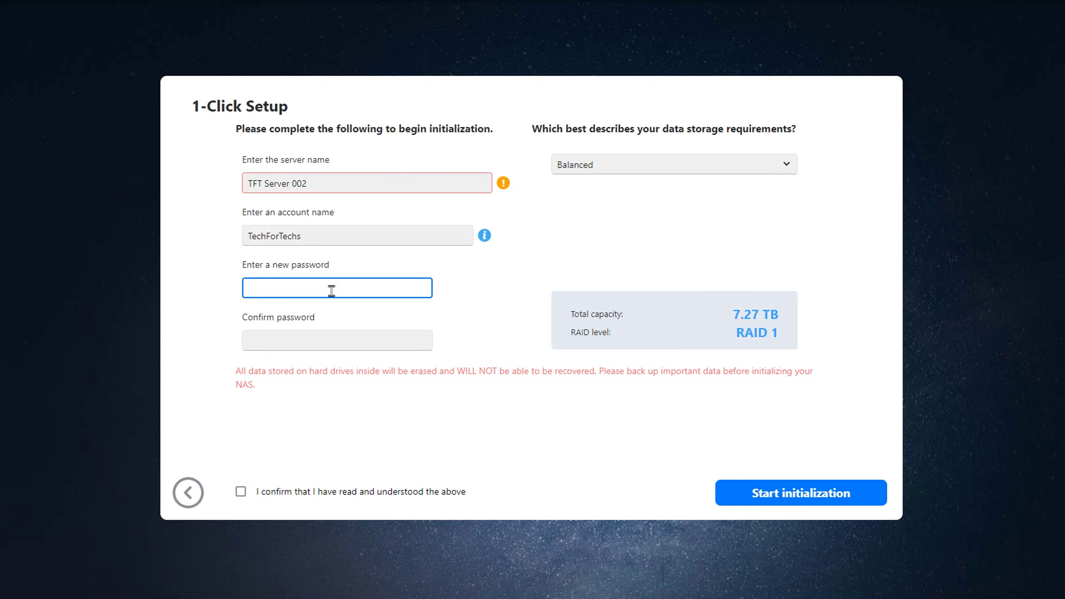
{"action": "type", "text": "***********"}
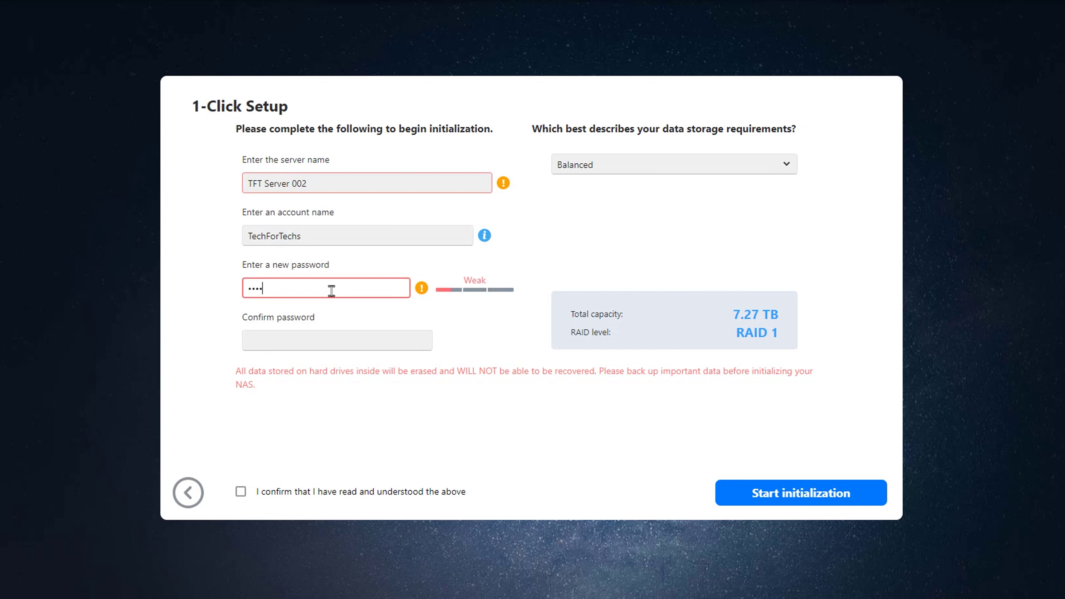
{"action": "left_click", "coordinate": [334, 334]}
{"action": "type", "text": "***********"}
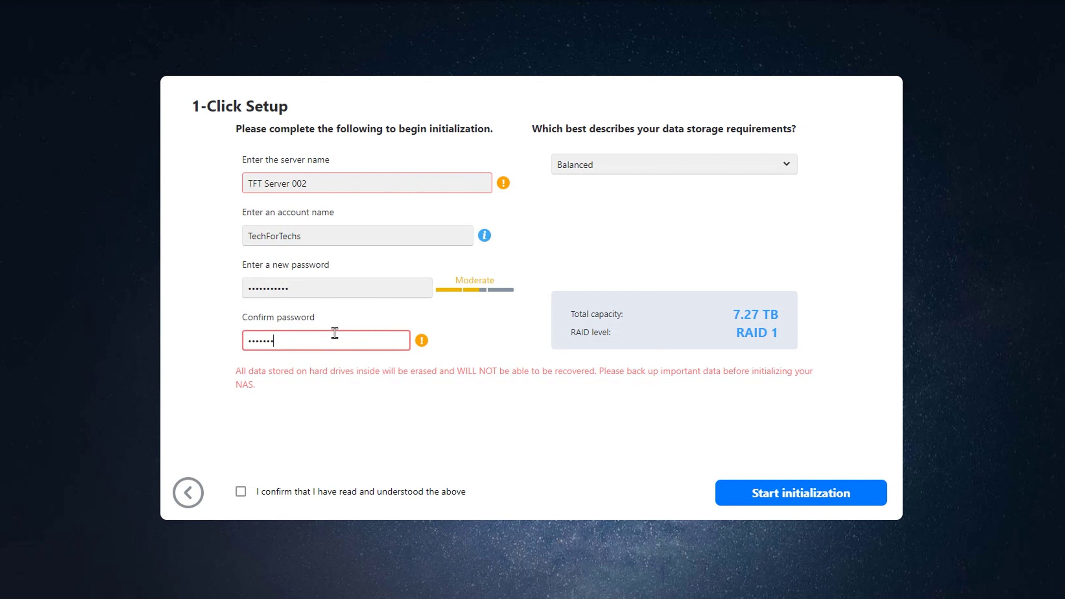
{"action": "left_click", "coordinate": [500, 434]}
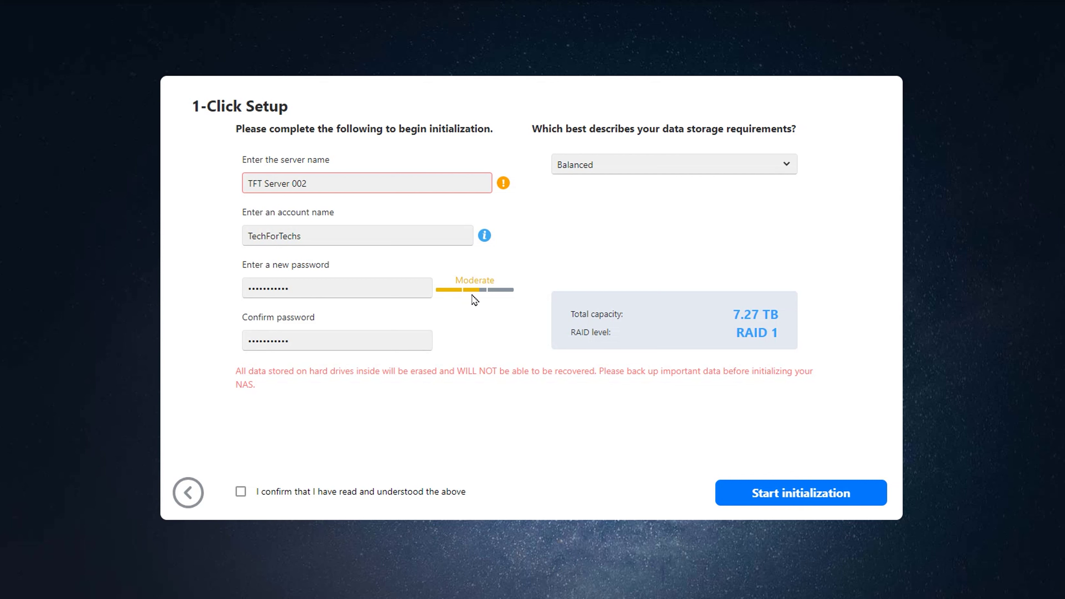
{"action": "left_click", "coordinate": [639, 165]}
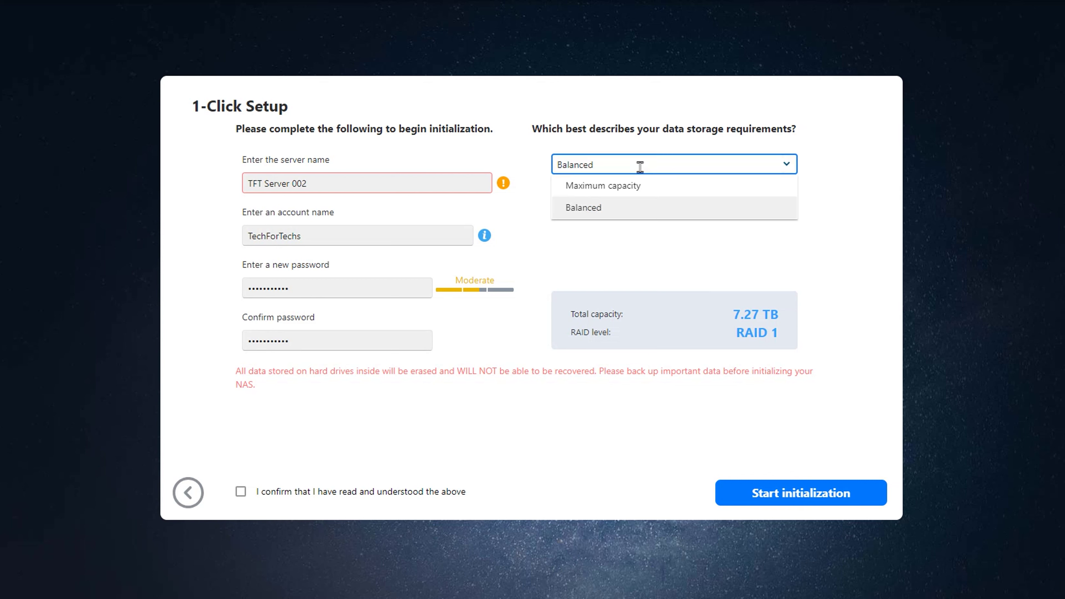
- Try Maximum capacity, reselect Balanced RAID 1 storage, and acknowledge the data-erasure warning
{"action": "left_click", "coordinate": [657, 187]}
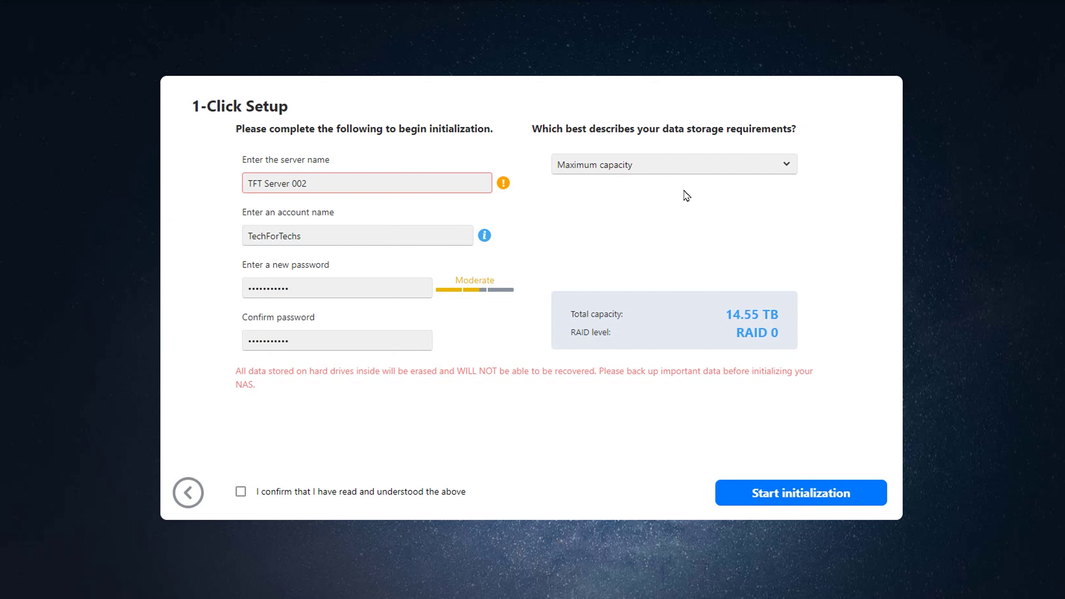
{"action": "left_click", "coordinate": [669, 168]}
{"action": "left_click", "coordinate": [637, 207]}
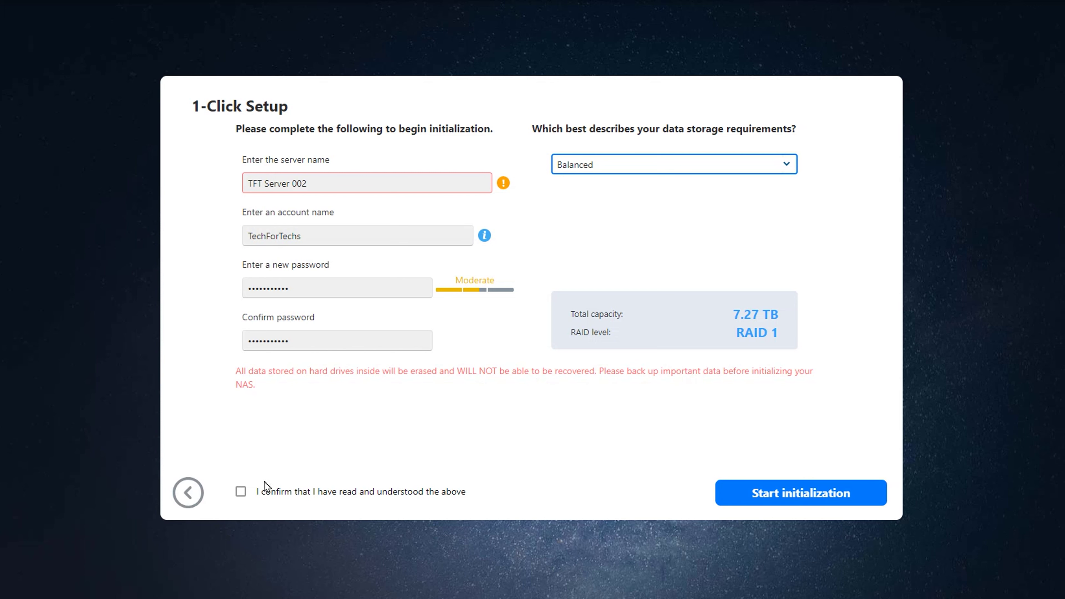
{"action": "left_click", "coordinate": [242, 493]}
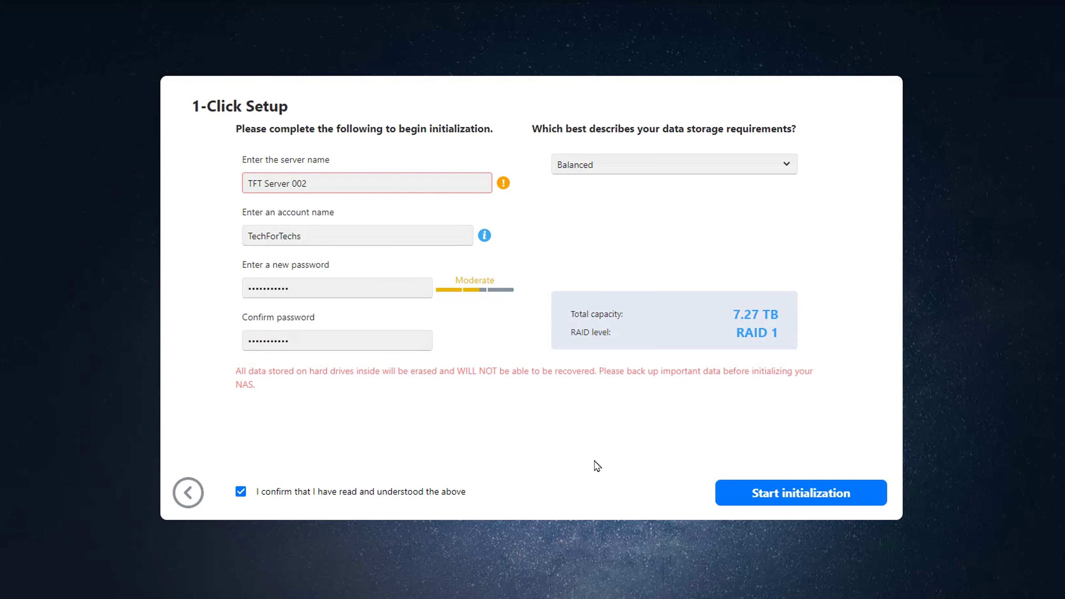
- Remove the spaces to rename the server TFTServer002 and start initialization
{"action": "mouse_move", "coordinate": [507, 186]}
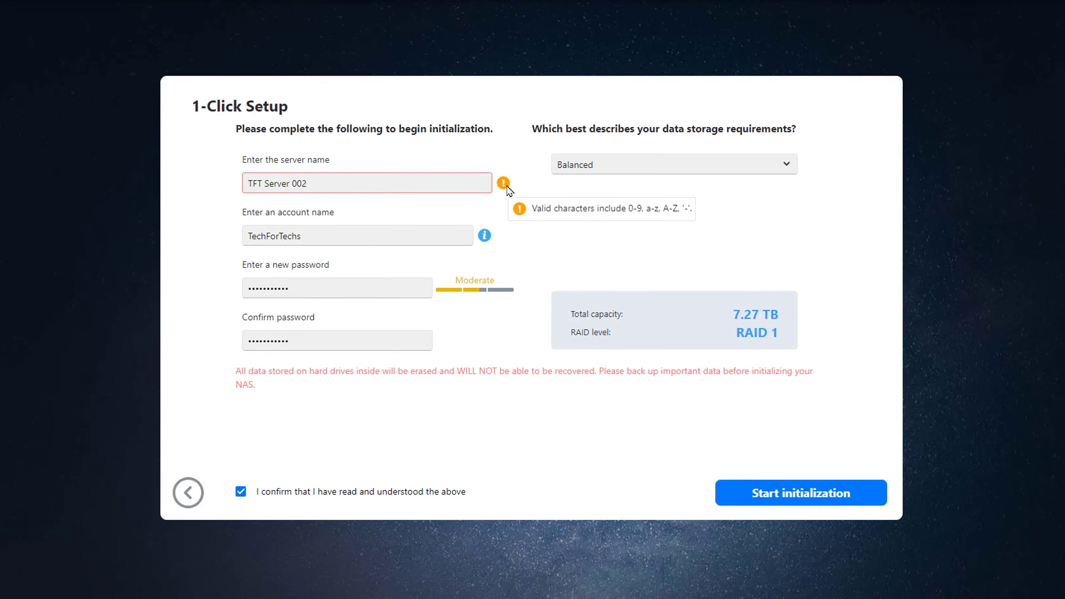
{"action": "left_click", "coordinate": [263, 183]}
{"action": "key", "text": "BackSpace"}
{"action": "left_click", "coordinate": [289, 185]}
{"action": "key", "text": "BackSpace"}
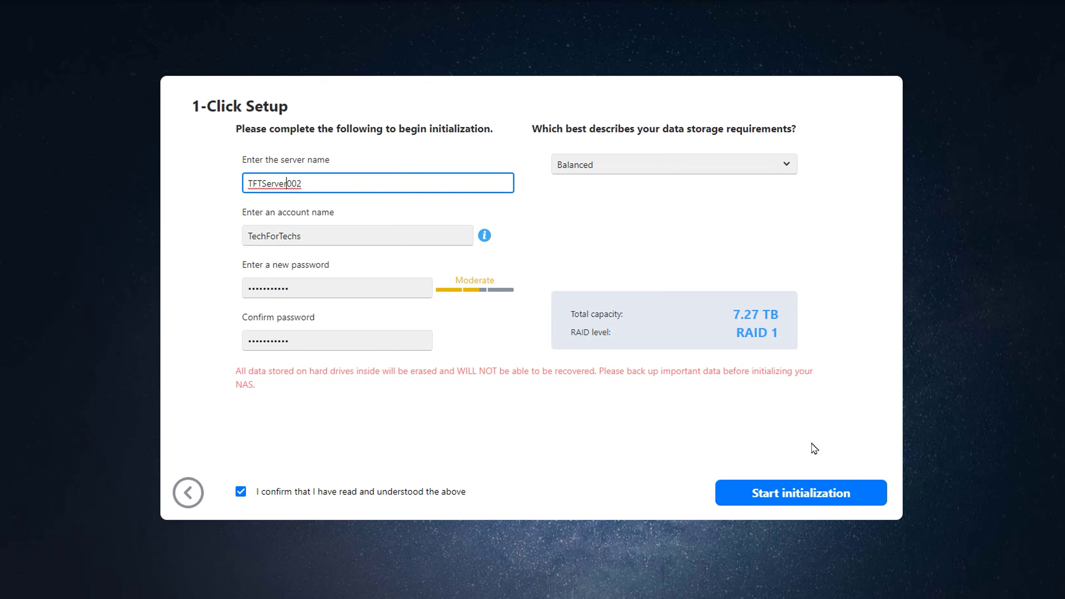
{"action": "left_click", "coordinate": [765, 499]}
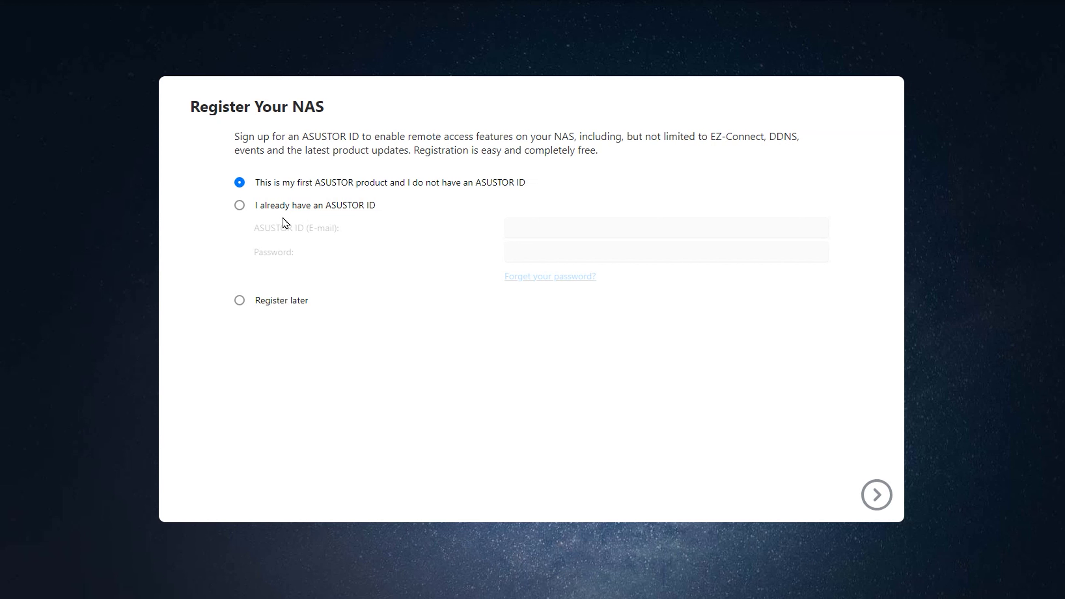
- Choose Register later, dismiss the privacy notice, and accept keeping default ports 8000 and 8001
{"action": "left_click", "coordinate": [240, 302]}
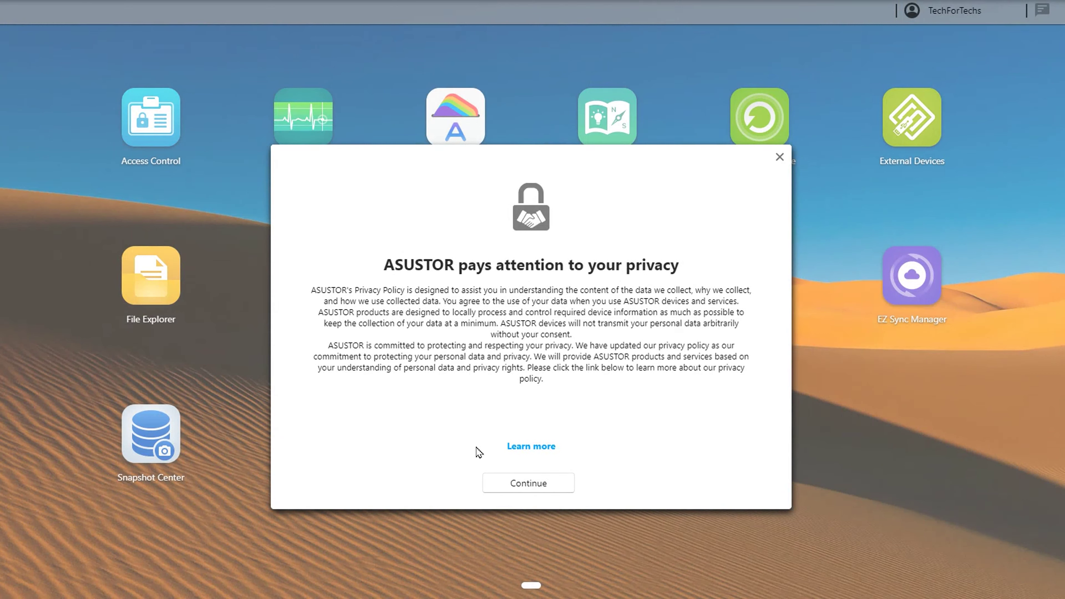
{"action": "left_click", "coordinate": [536, 488]}
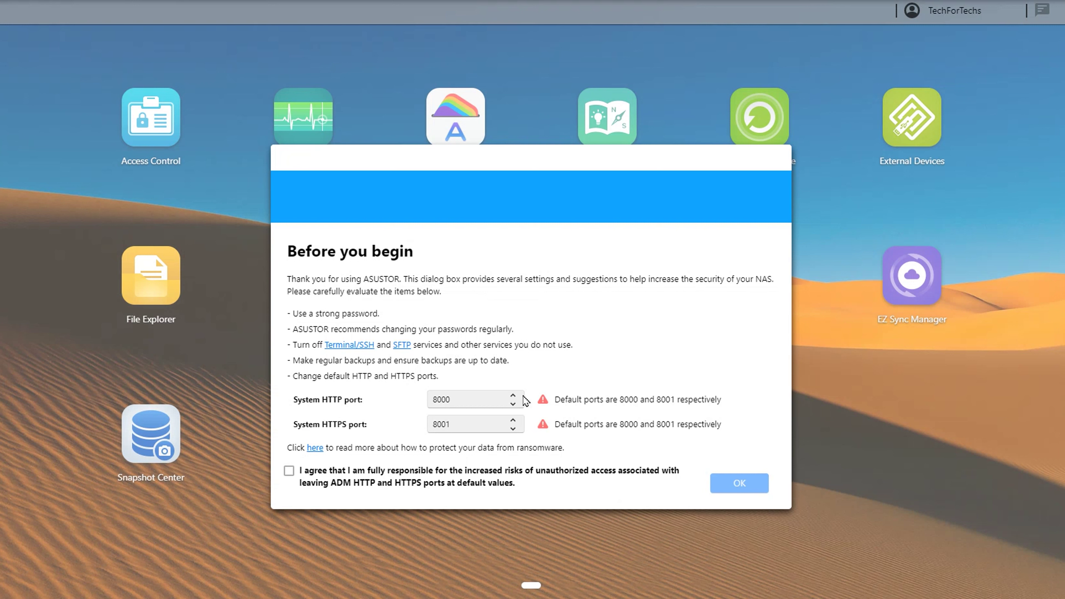
{"action": "left_click", "coordinate": [290, 470]}
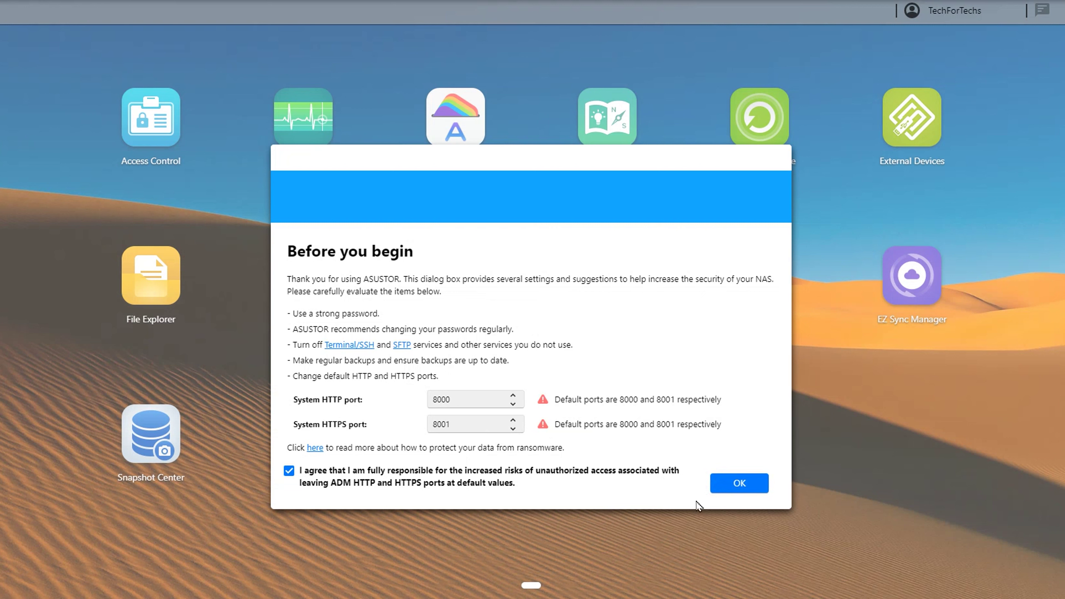
{"action": "left_click", "coordinate": [753, 493]}
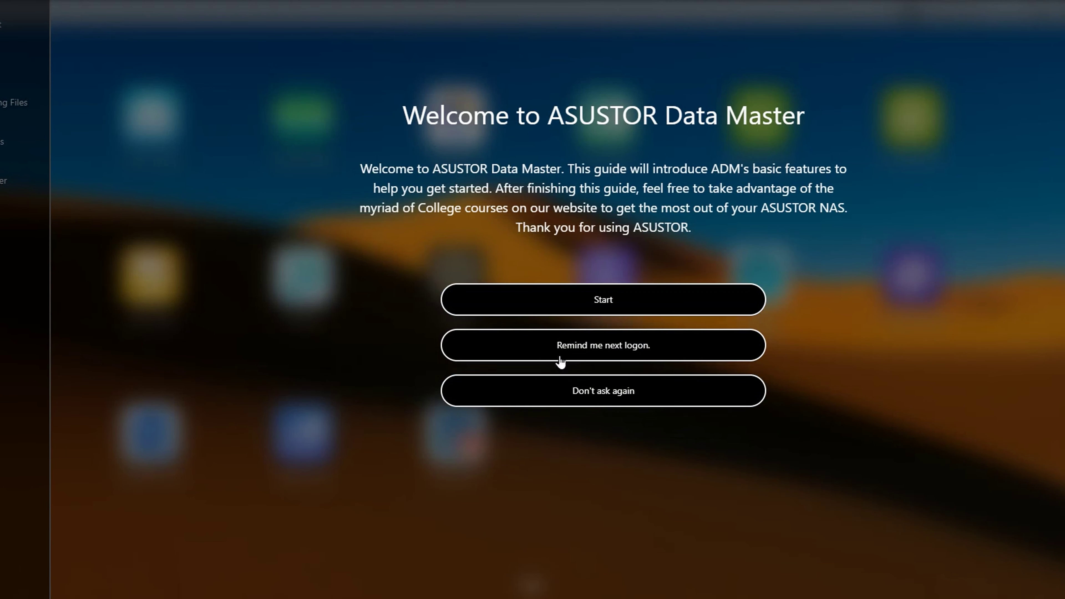
{"action": "left_click", "coordinate": [612, 301]}
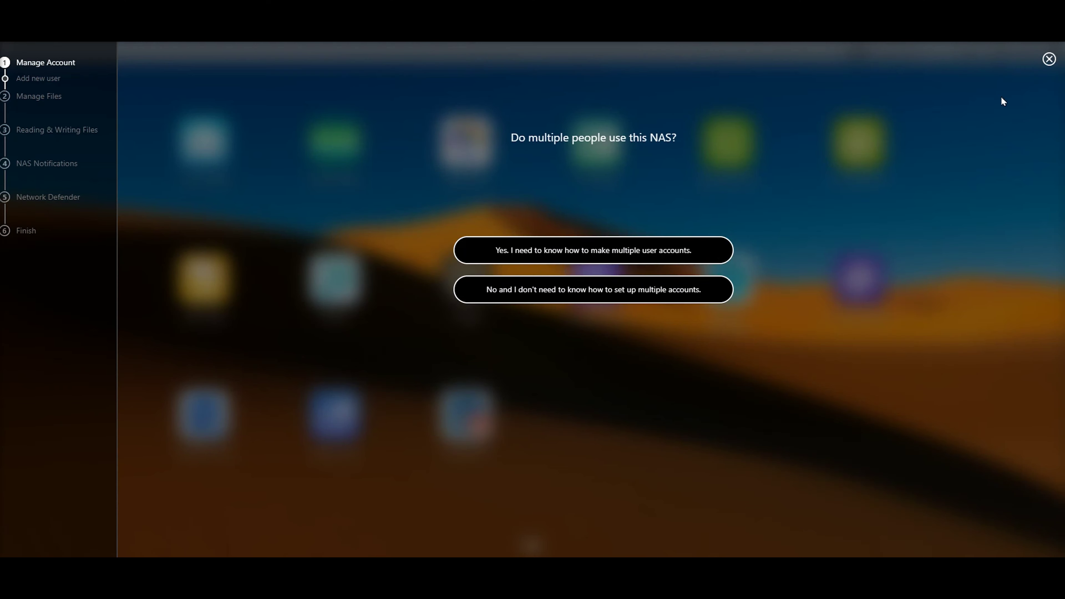
{"action": "left_click", "coordinate": [1046, 98]}
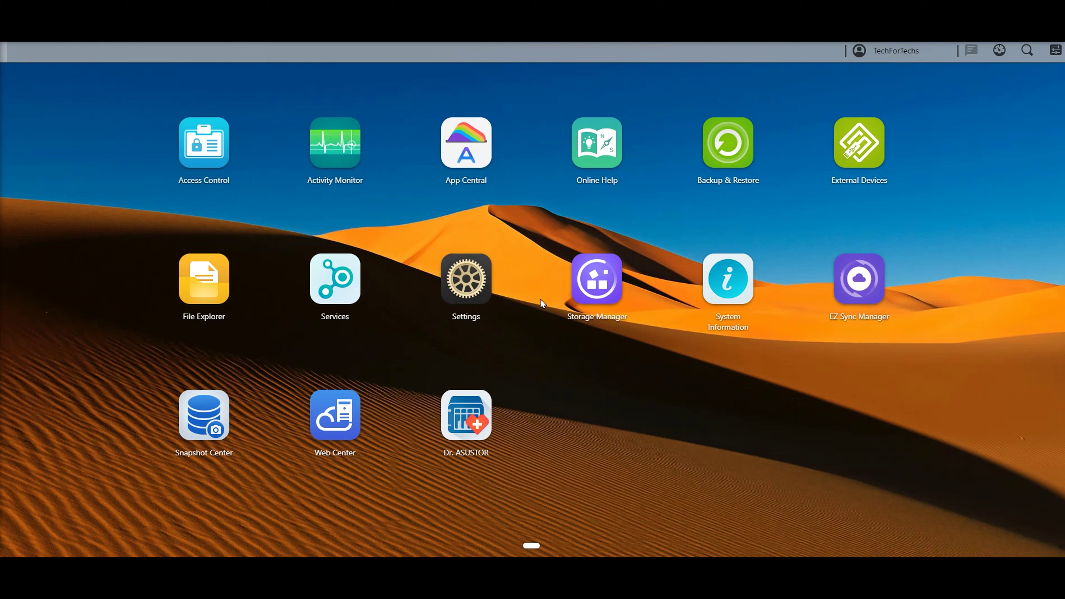
{"action": "left_click", "coordinate": [195, 156]}
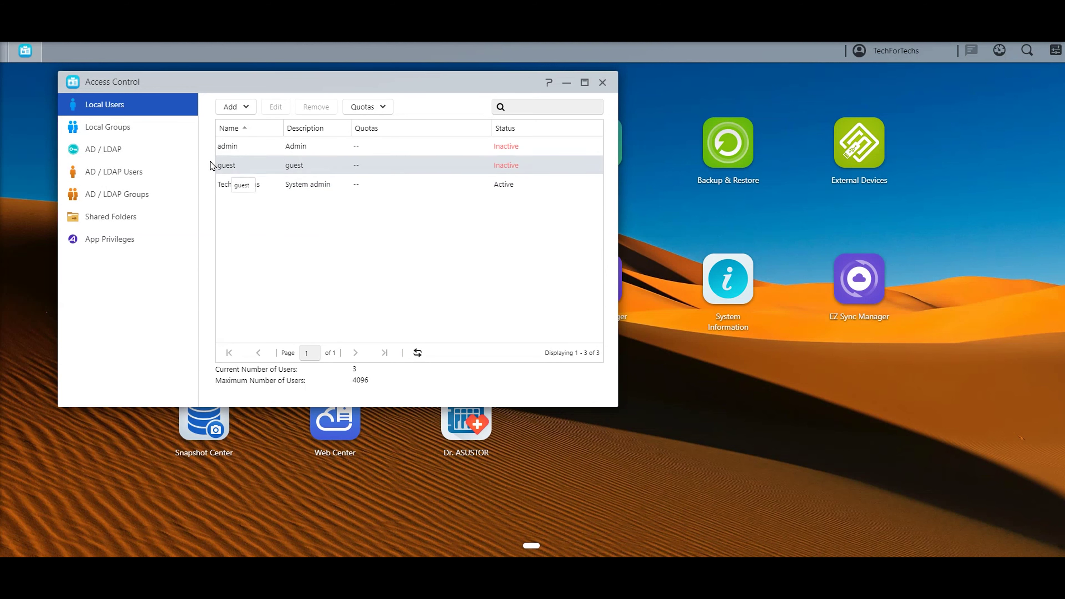
{"action": "left_click", "coordinate": [141, 128]}
{"action": "left_click", "coordinate": [161, 156]}
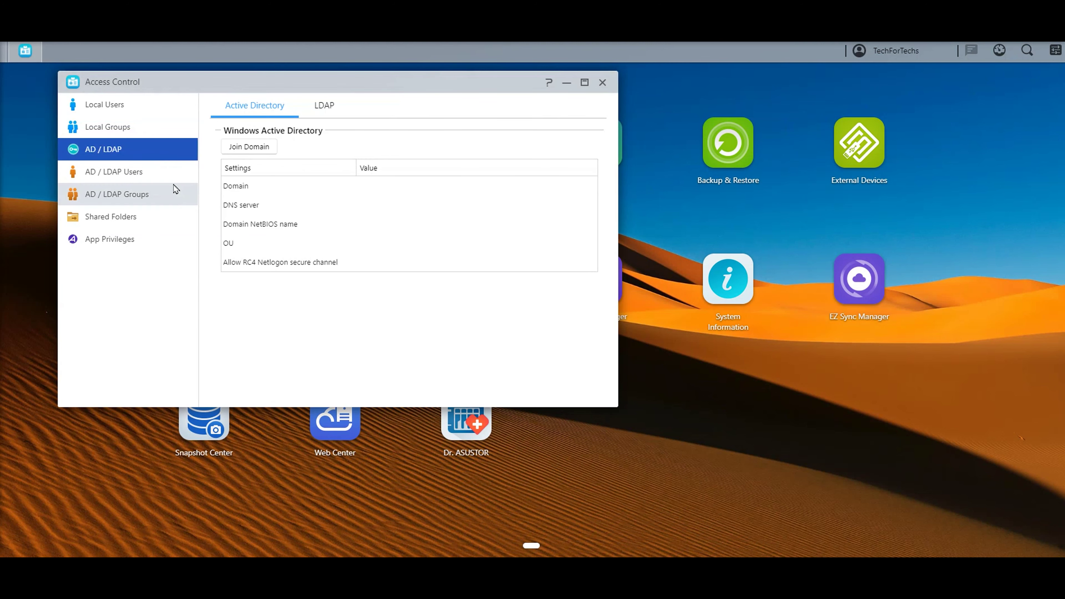
{"action": "left_click", "coordinate": [602, 82]}
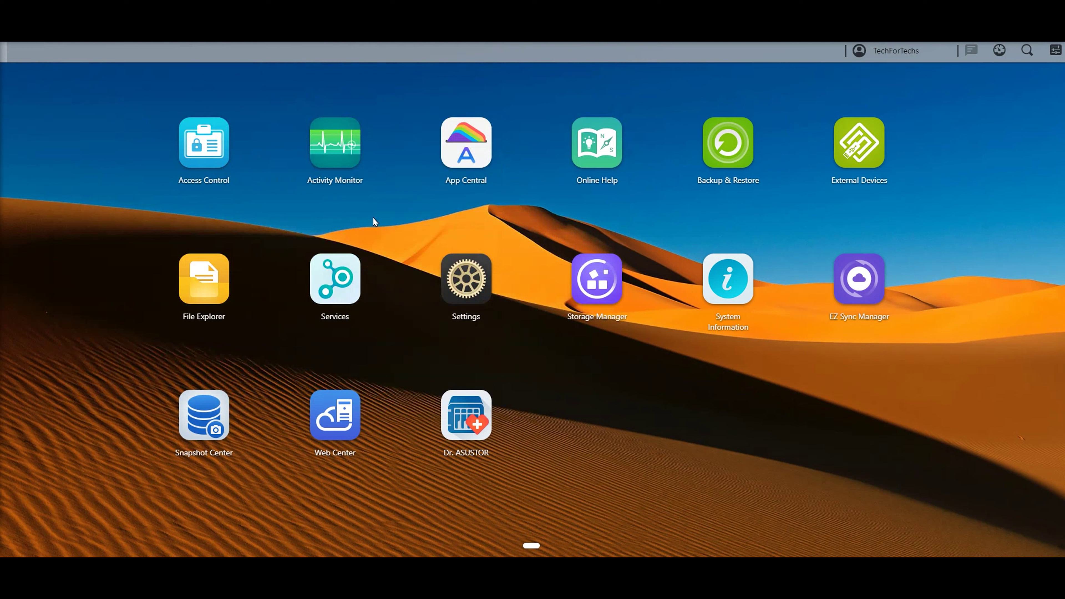
{"action": "left_click", "coordinate": [338, 152]}
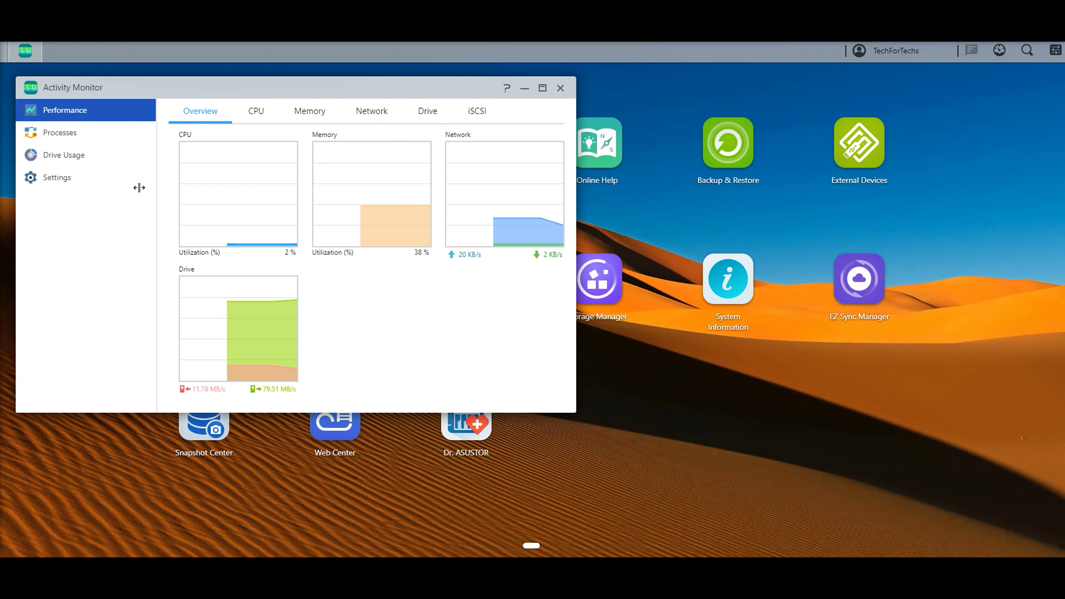
{"action": "left_click", "coordinate": [86, 141]}
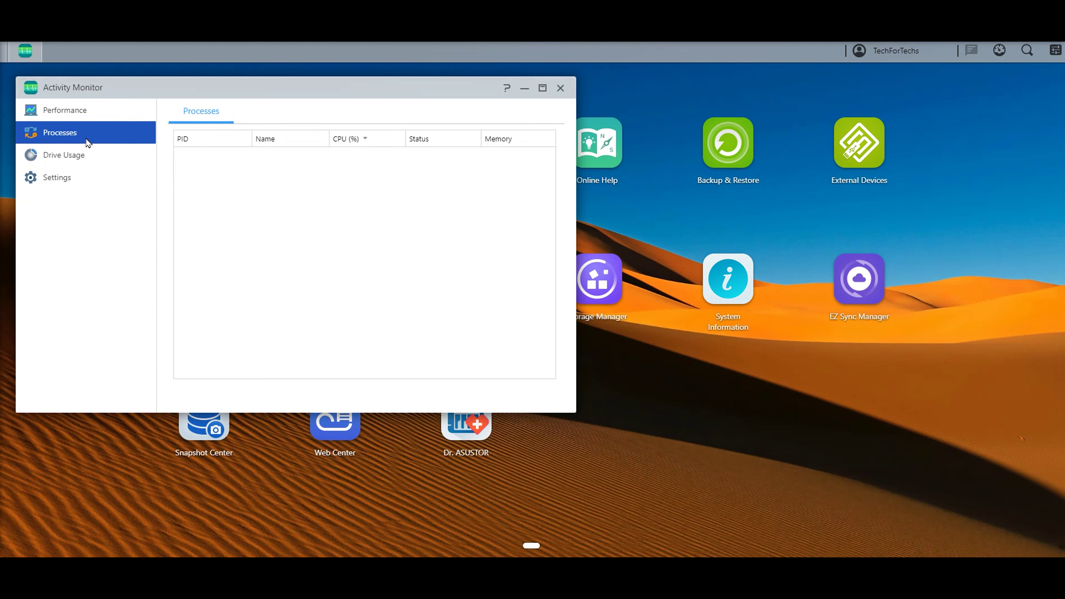
{"action": "left_click", "coordinate": [101, 164]}
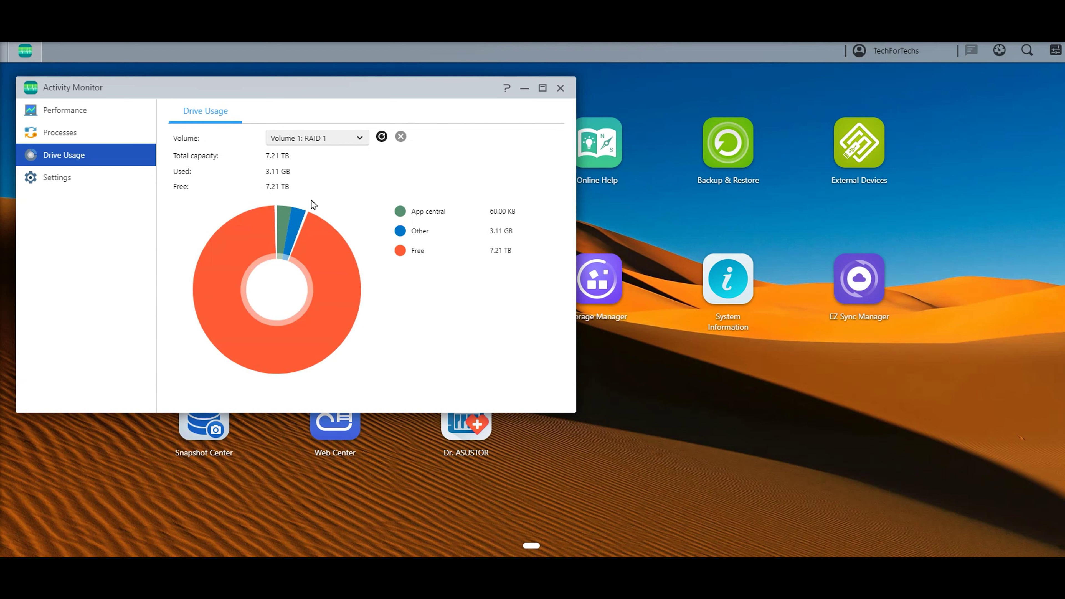
{"action": "left_click", "coordinate": [80, 180]}
- Close the resource monitor, open App Central, accept its Terms of Use and Privacy Statement, and skip starter apps
{"action": "left_click", "coordinate": [560, 87]}
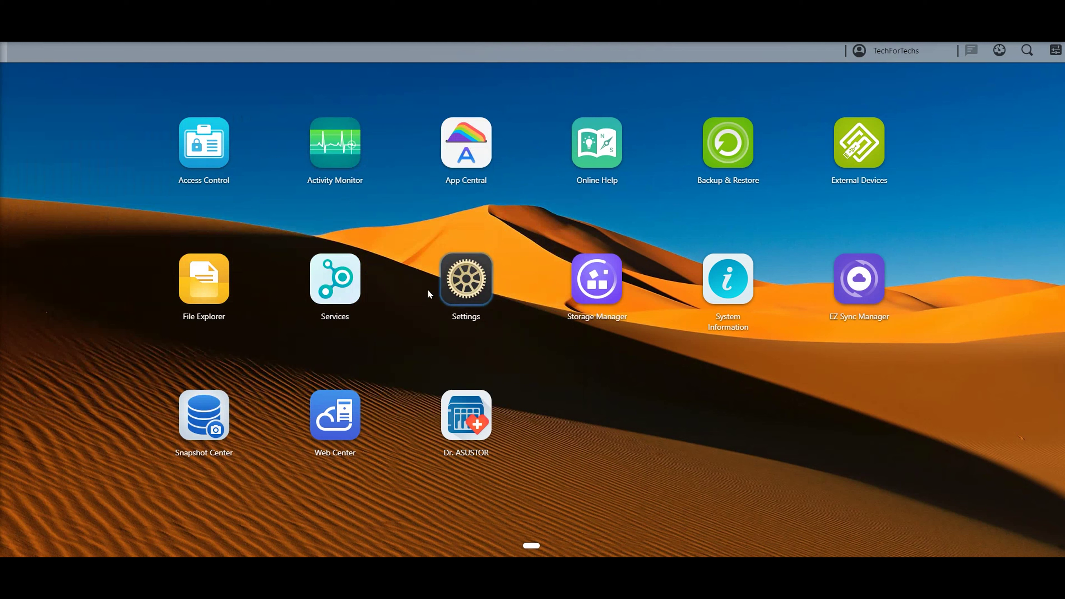
{"action": "left_click", "coordinate": [494, 151]}
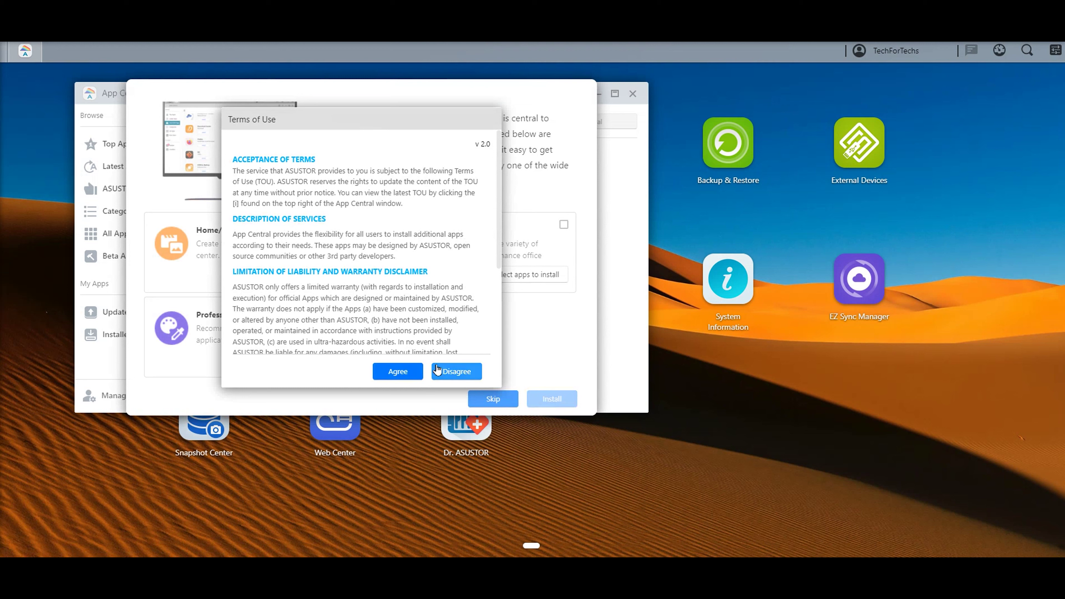
{"action": "left_click", "coordinate": [397, 371]}
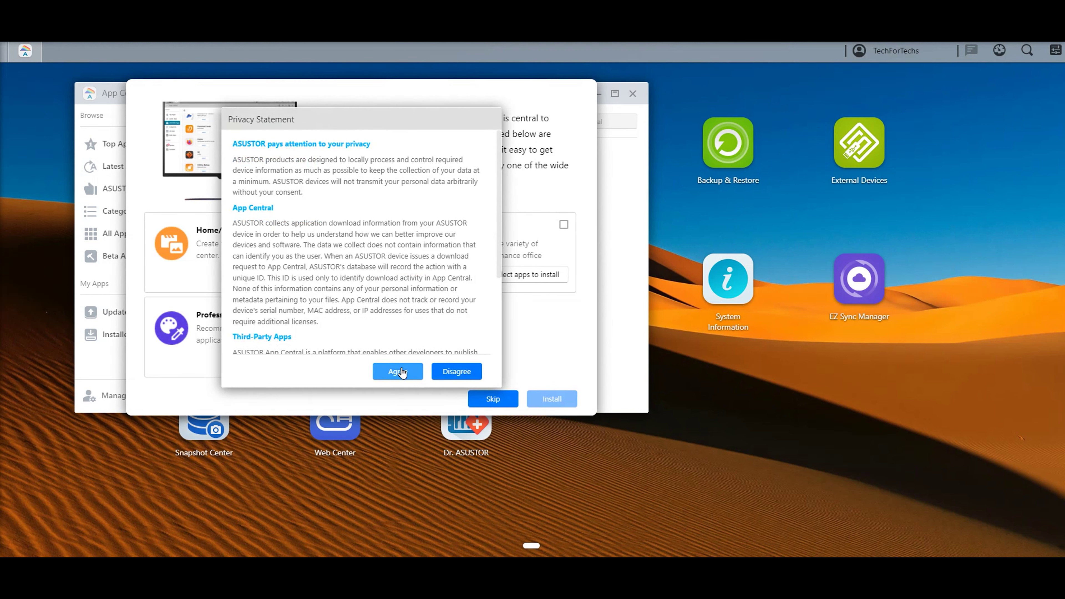
{"action": "left_click", "coordinate": [402, 372]}
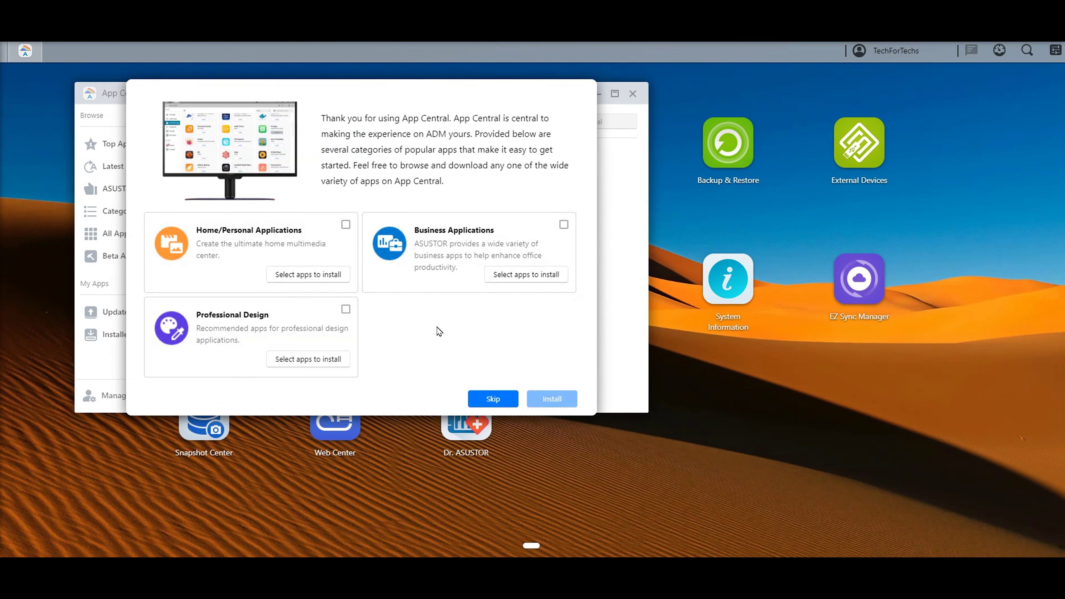
{"action": "left_click", "coordinate": [496, 402]}
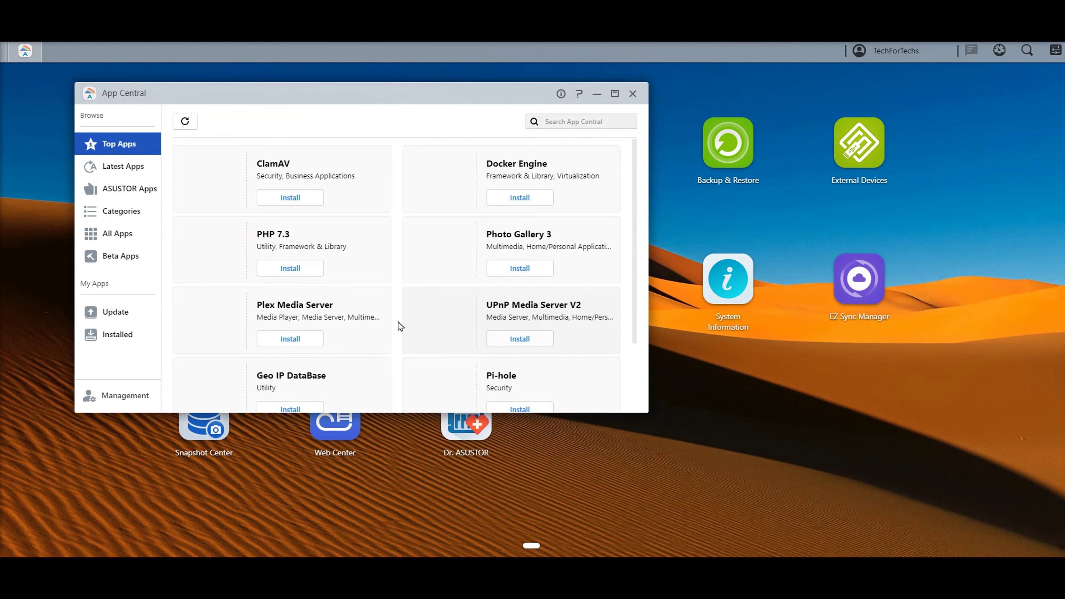
- Browse App Central's Top, Latest, ASUSTOR Apps and Categories listings, then close it
{"action": "scroll", "coordinate": [433, 228], "scroll_direction": "down", "scroll_amount": 2}
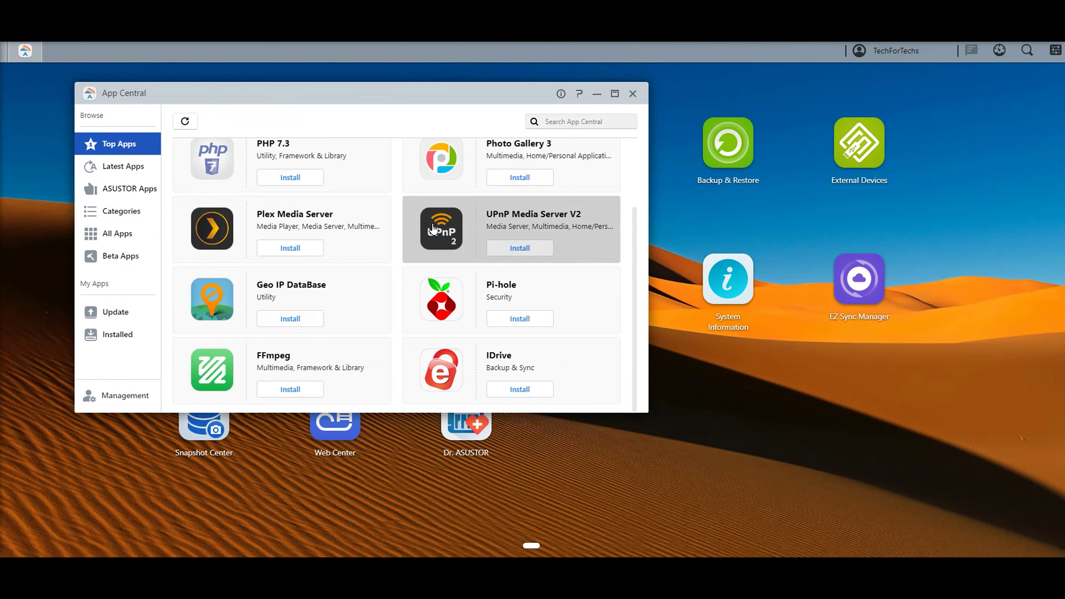
{"action": "scroll", "coordinate": [433, 229], "scroll_direction": "up", "scroll_amount": 2}
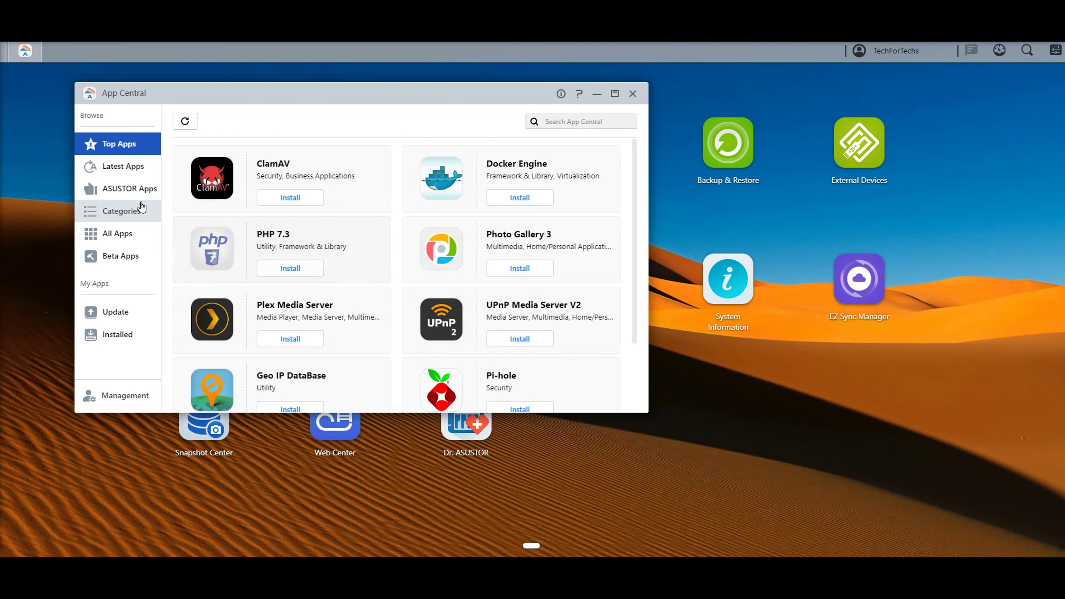
{"action": "left_click", "coordinate": [110, 167]}
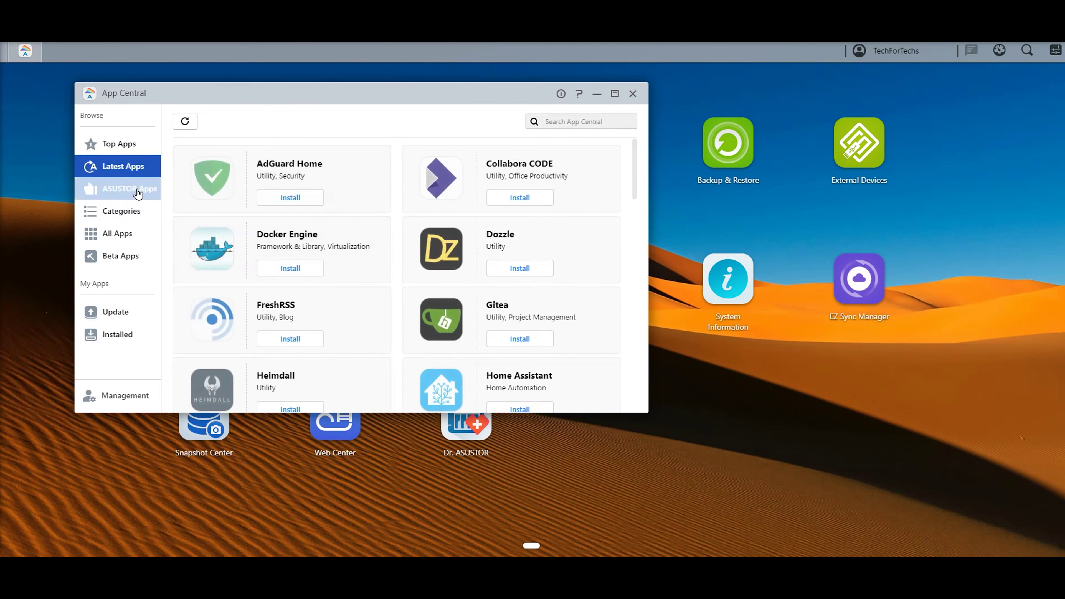
{"action": "left_click", "coordinate": [137, 192]}
{"action": "scroll", "coordinate": [405, 242], "scroll_direction": "down", "scroll_amount": 15}
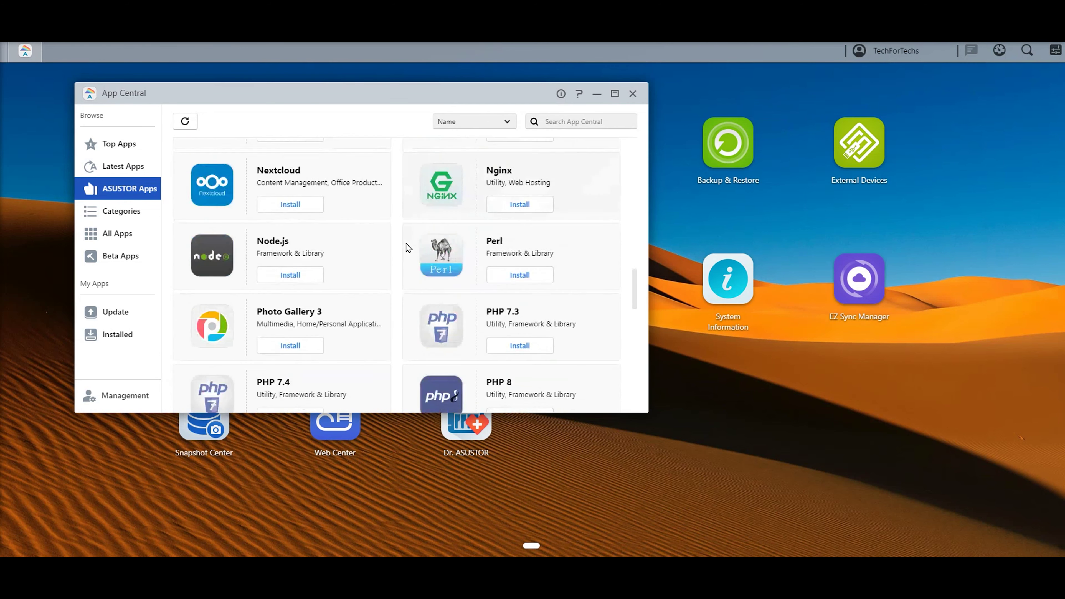
{"action": "scroll", "coordinate": [406, 247], "scroll_direction": "down", "scroll_amount": 10}
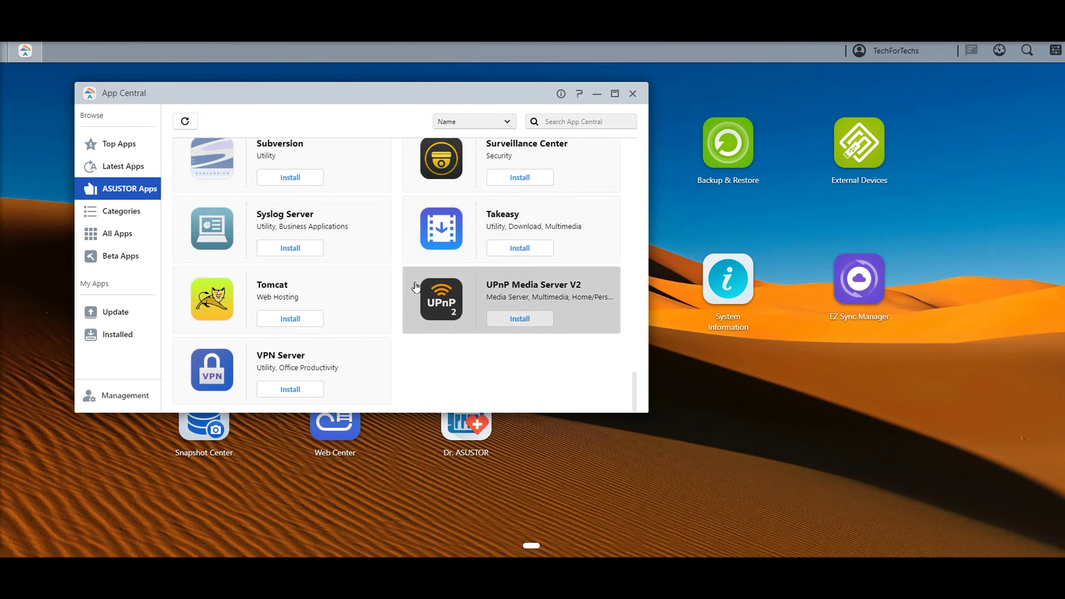
{"action": "left_click", "coordinate": [121, 211]}
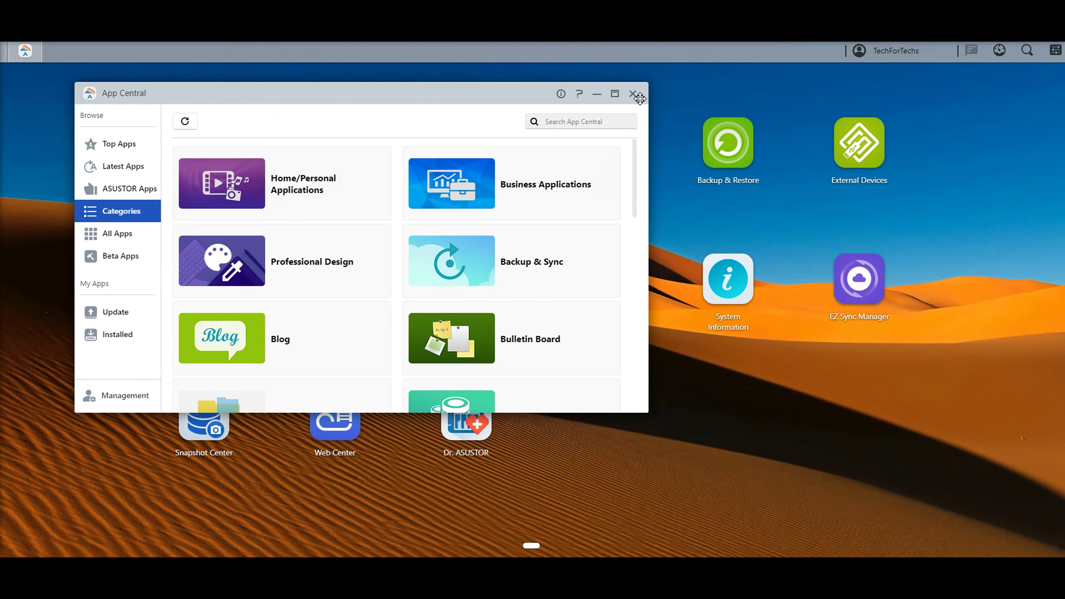
{"action": "left_click", "coordinate": [633, 94]}
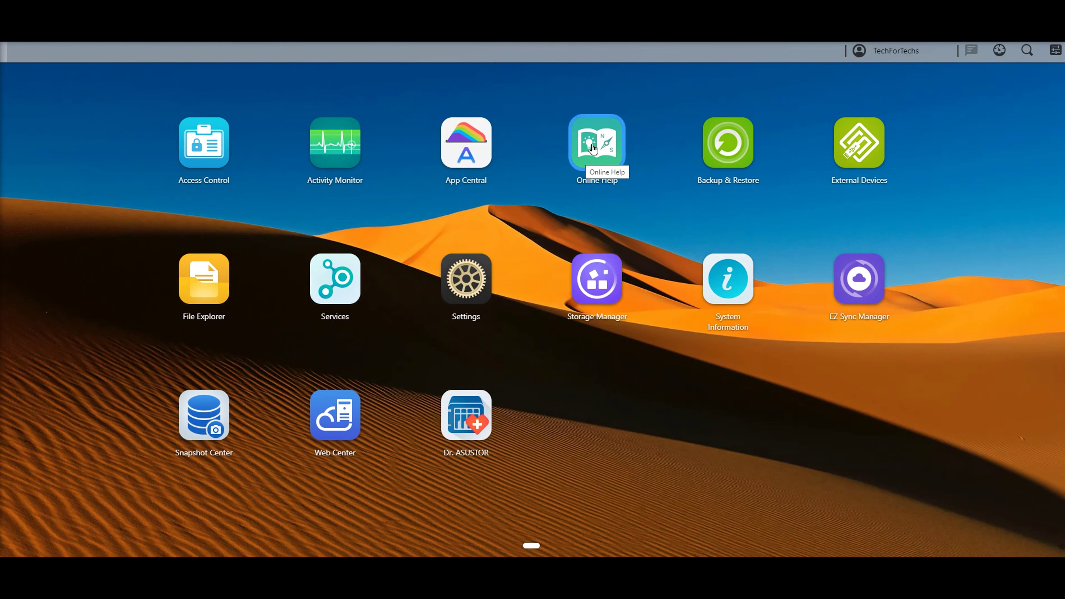
{"action": "left_click", "coordinate": [728, 143]}
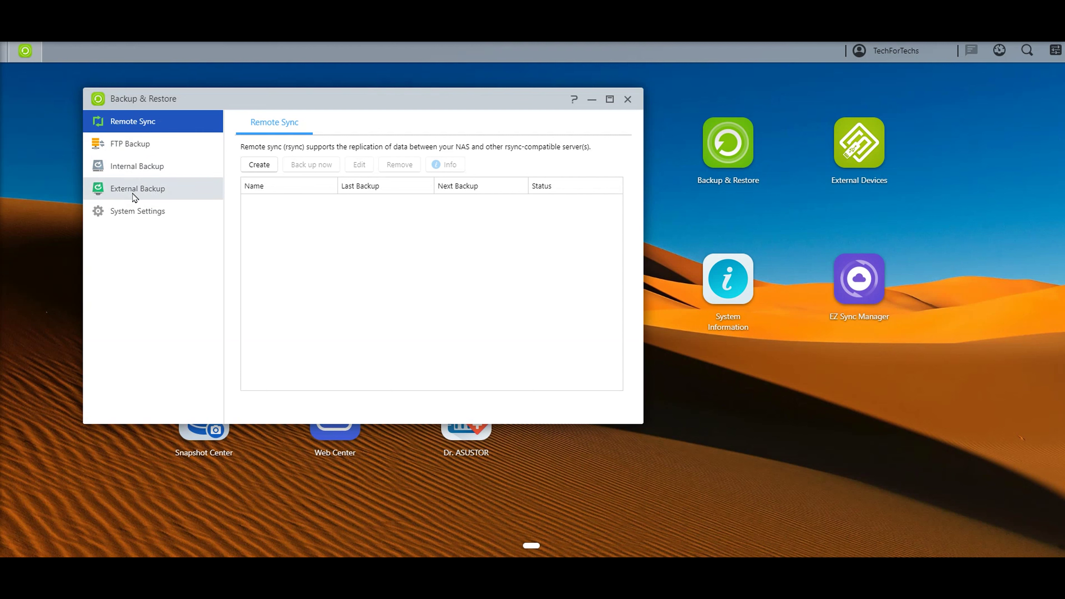
{"action": "left_click", "coordinate": [627, 101]}
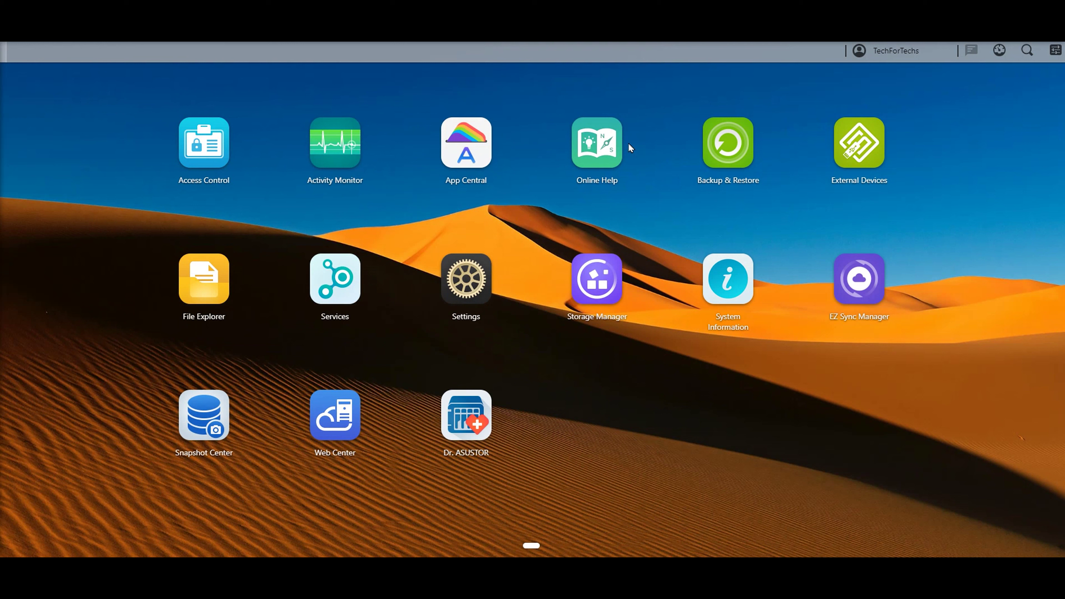
{"action": "left_click", "coordinate": [848, 151]}
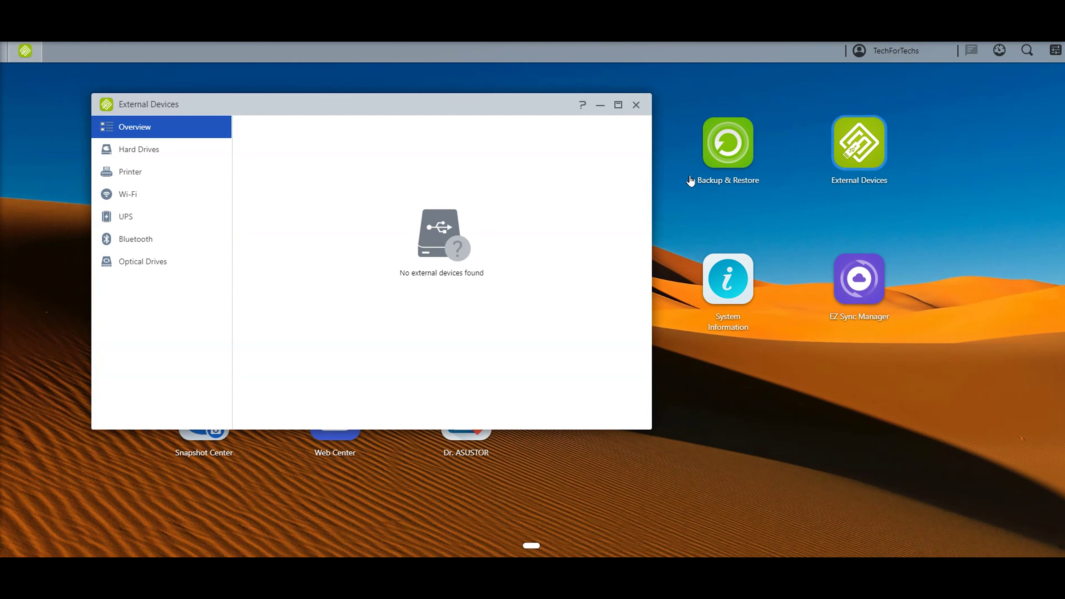
{"action": "left_click", "coordinate": [636, 105]}
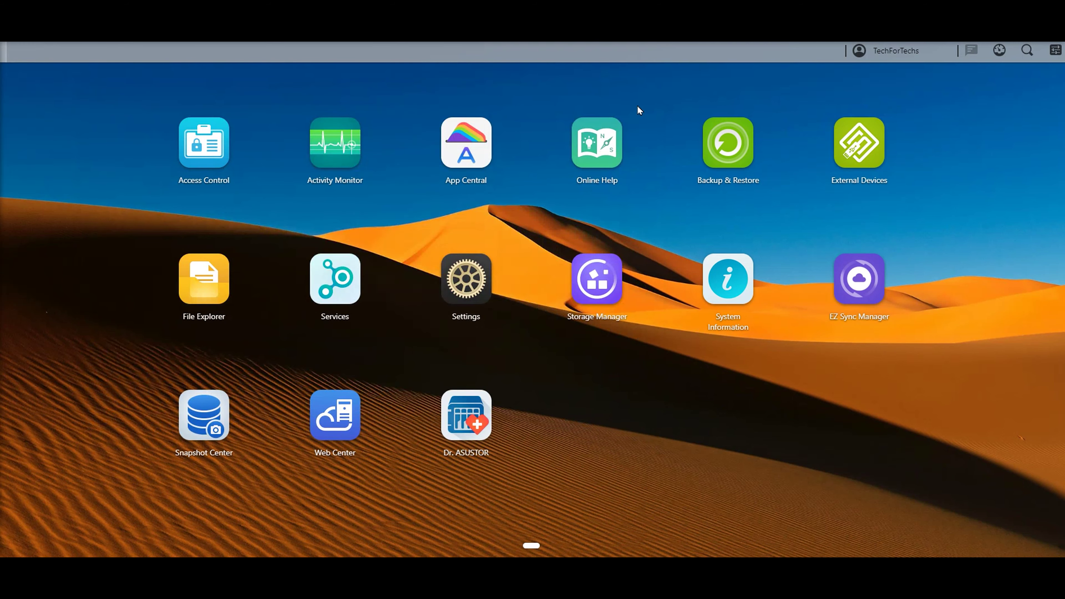
- Browse the Home, Public and Web folders in the file browser, then close it
{"action": "left_click", "coordinate": [204, 278]}
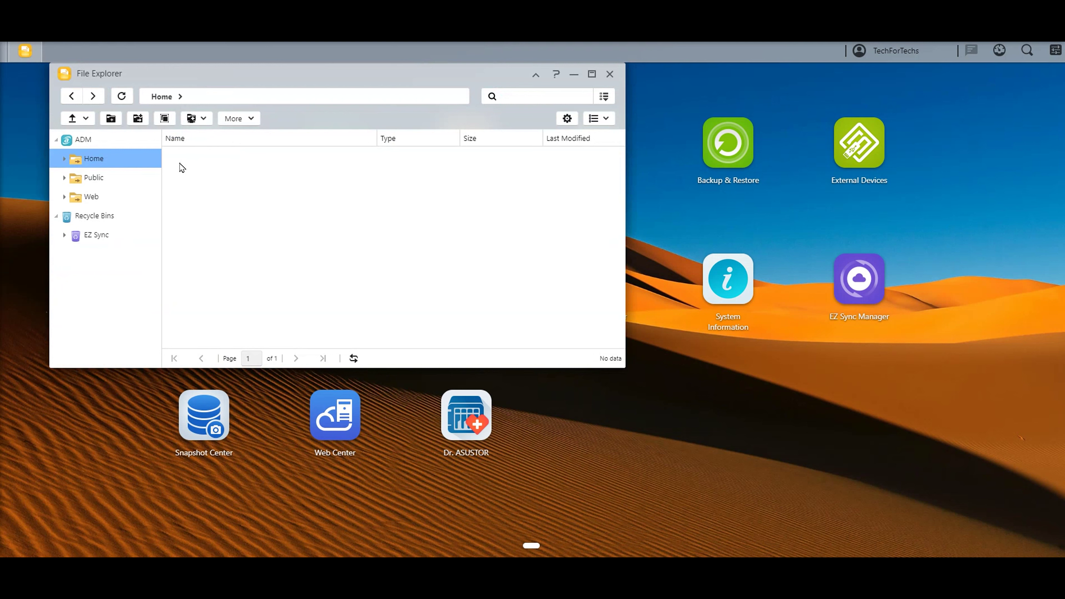
{"action": "left_click", "coordinate": [110, 178]}
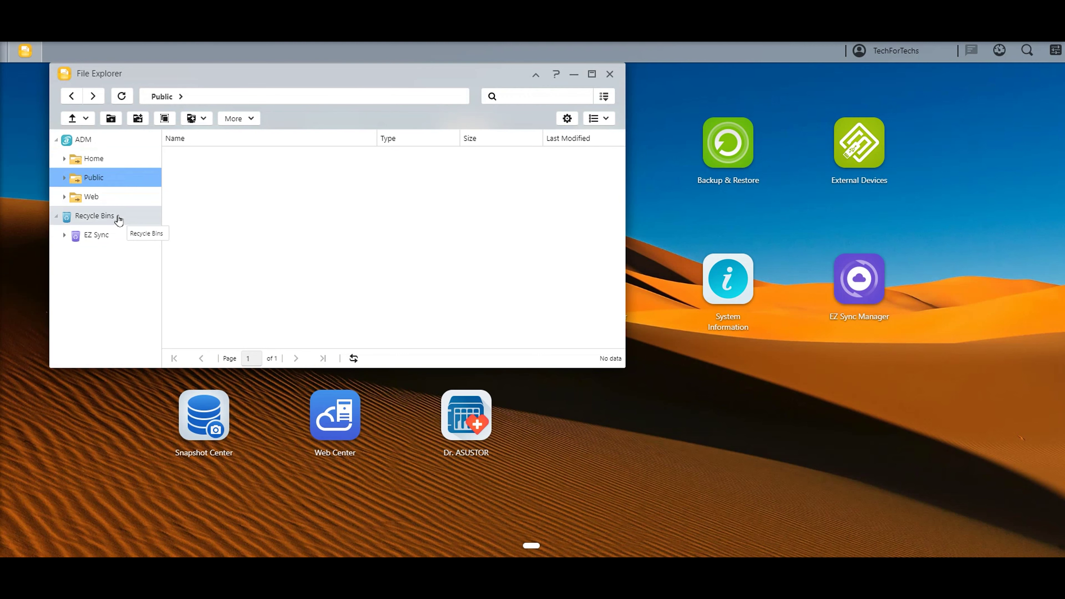
{"action": "left_click", "coordinate": [111, 197]}
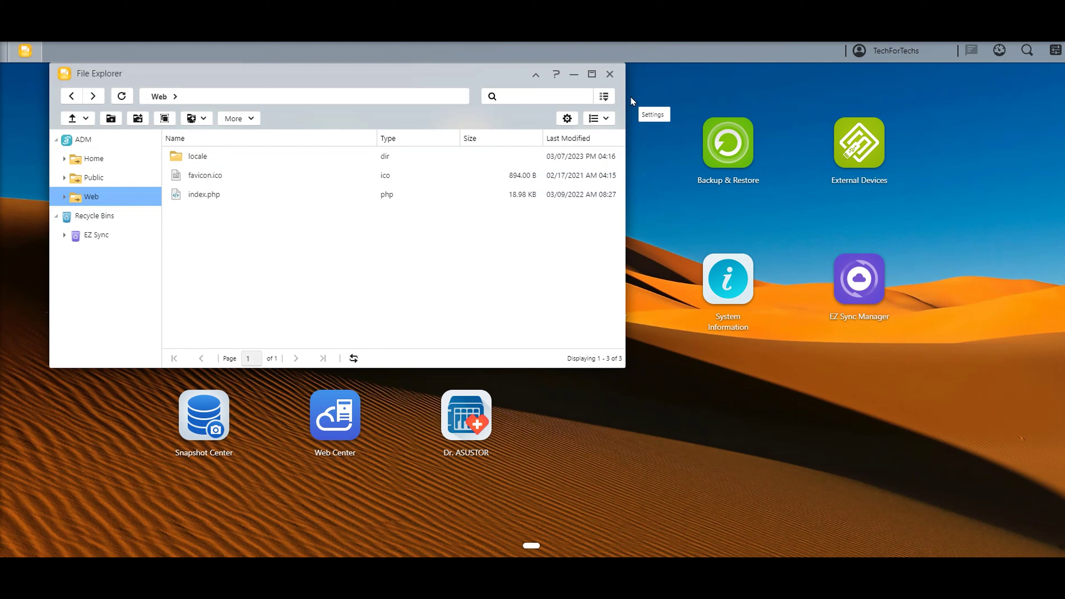
{"action": "left_click", "coordinate": [610, 74]}
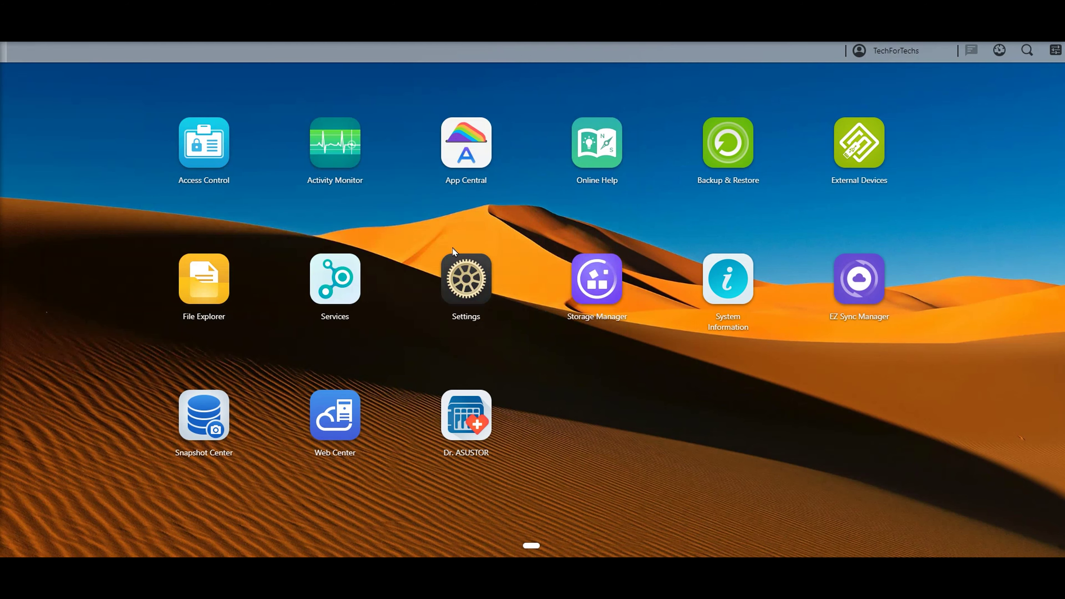
- Review the AFP, NFS, FTP, WebDAV, Terminal, Rsync and TFTP settings in Services, then close it
{"action": "left_click", "coordinate": [336, 289]}
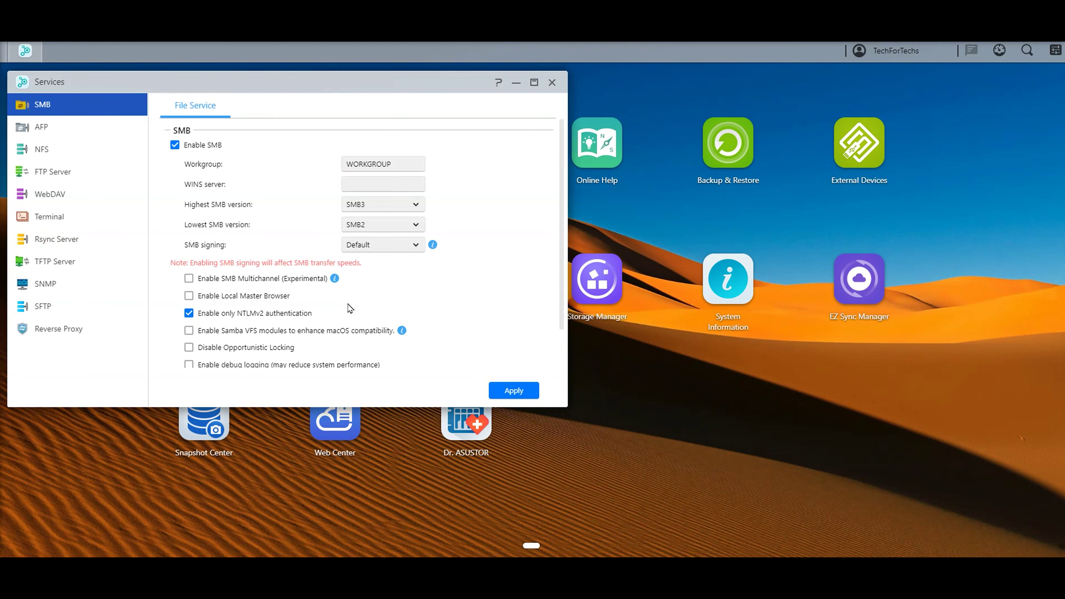
{"action": "left_click", "coordinate": [68, 127]}
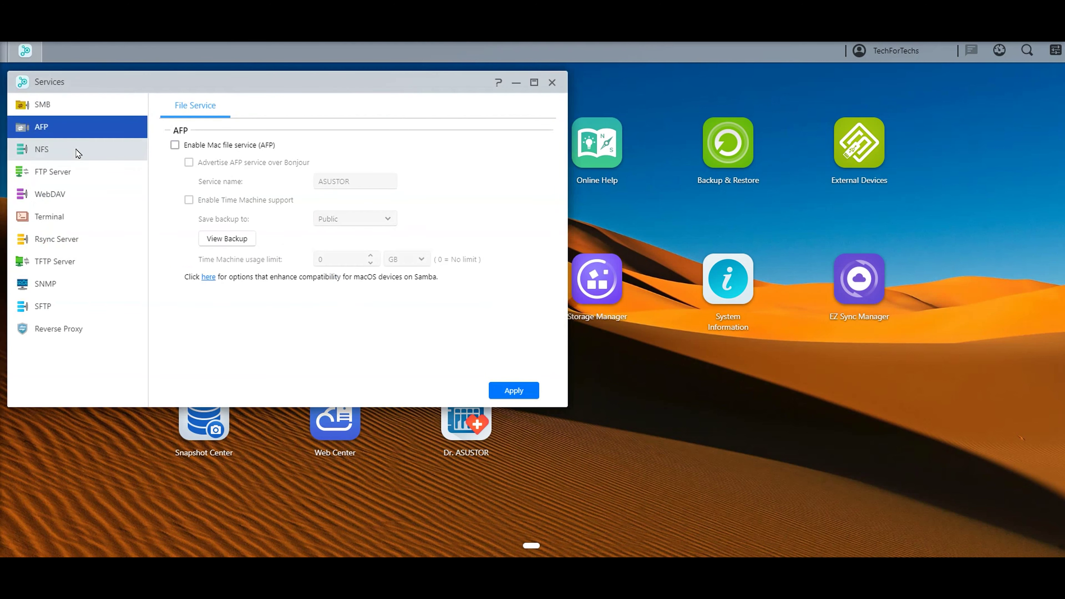
{"action": "left_click", "coordinate": [77, 156]}
{"action": "left_click", "coordinate": [81, 173]}
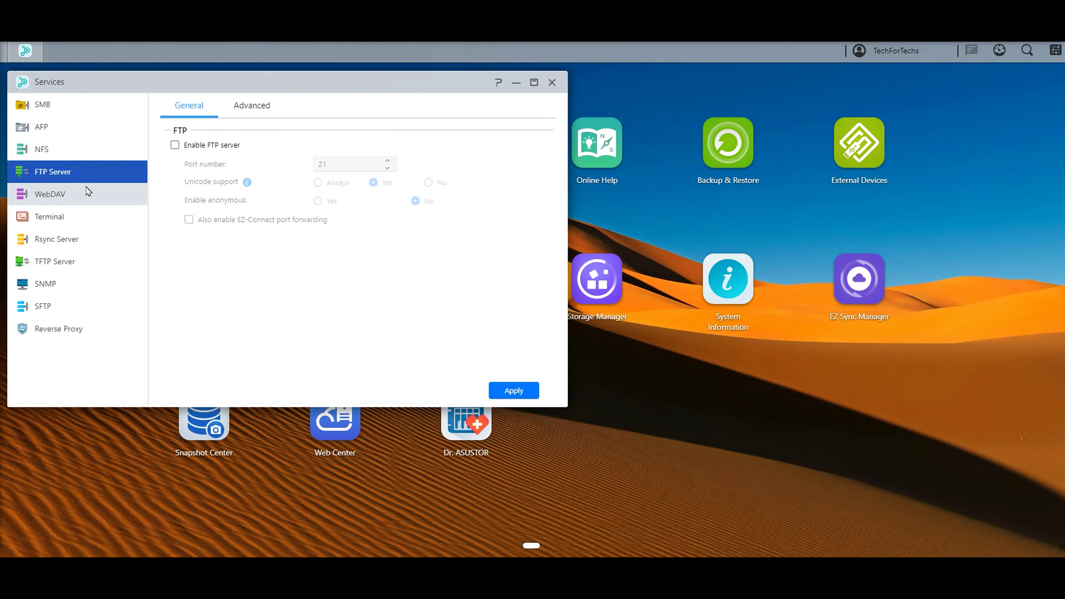
{"action": "left_click", "coordinate": [88, 194]}
{"action": "left_click", "coordinate": [95, 216]}
{"action": "left_click", "coordinate": [101, 238]}
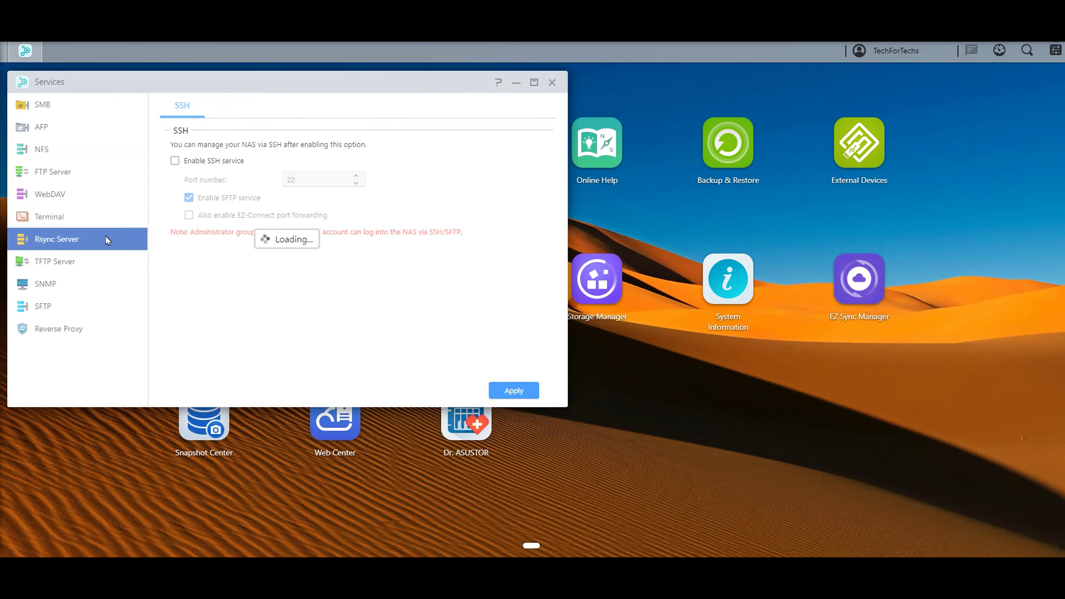
{"action": "left_click", "coordinate": [96, 261]}
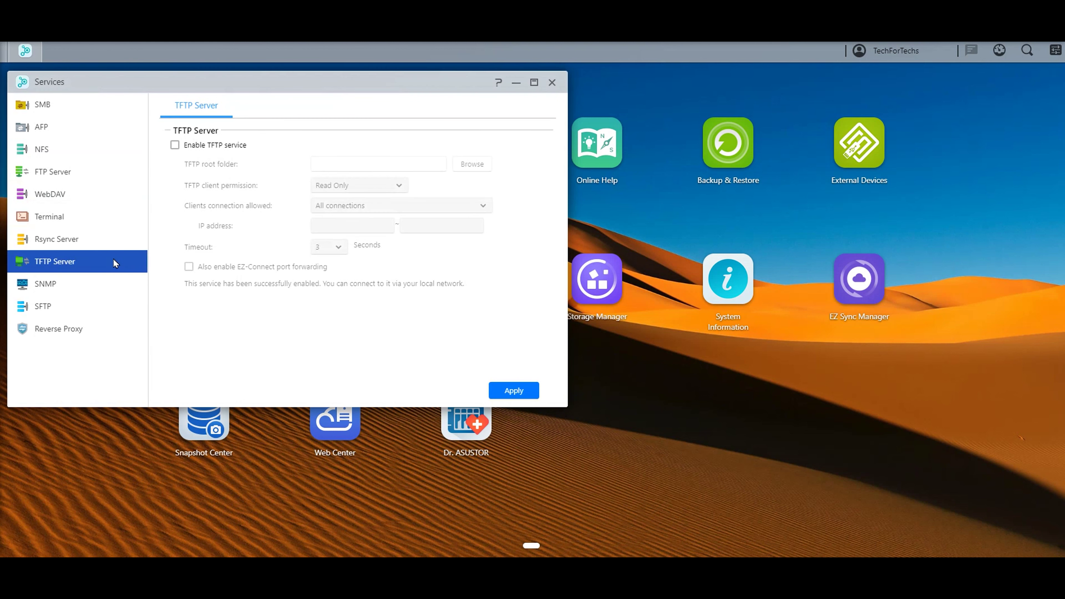
{"action": "left_click", "coordinate": [552, 82]}
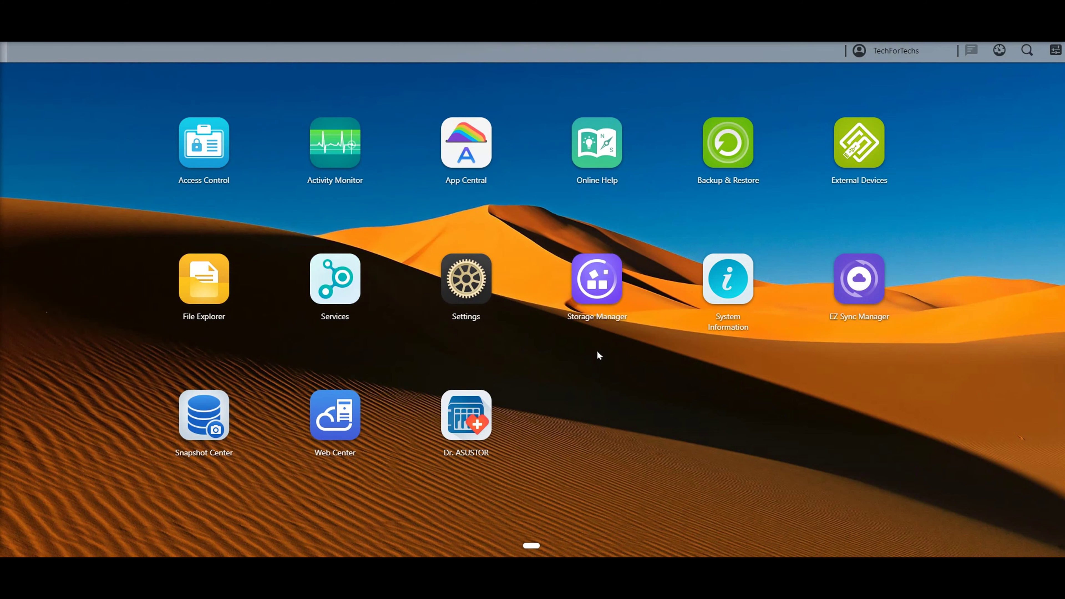
{"action": "left_click", "coordinate": [474, 275]}
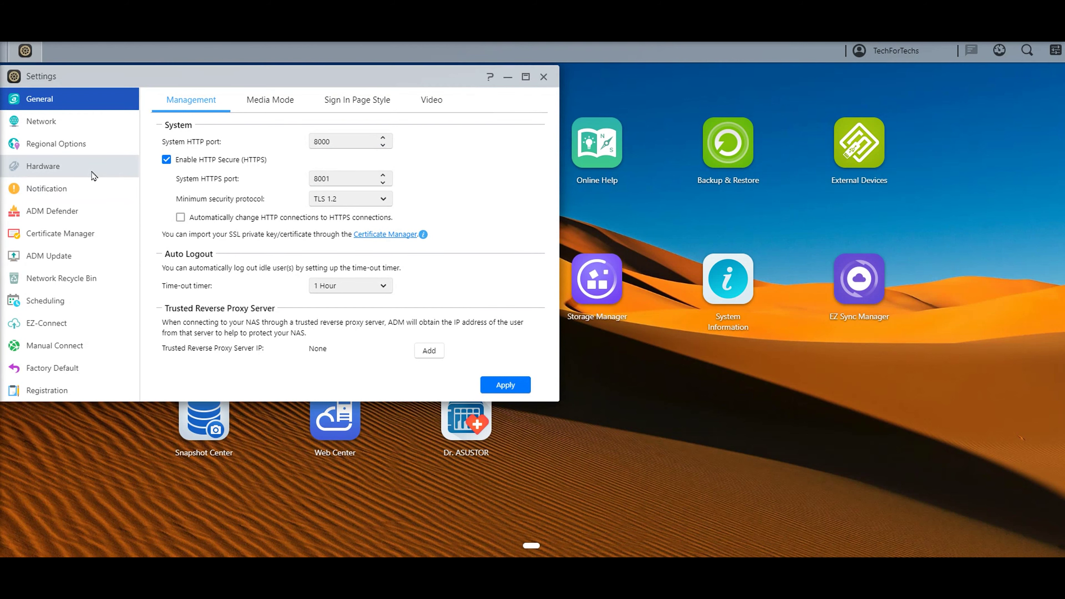
{"action": "left_click", "coordinate": [84, 167]}
{"action": "left_click", "coordinate": [78, 190]}
{"action": "left_click", "coordinate": [75, 234]}
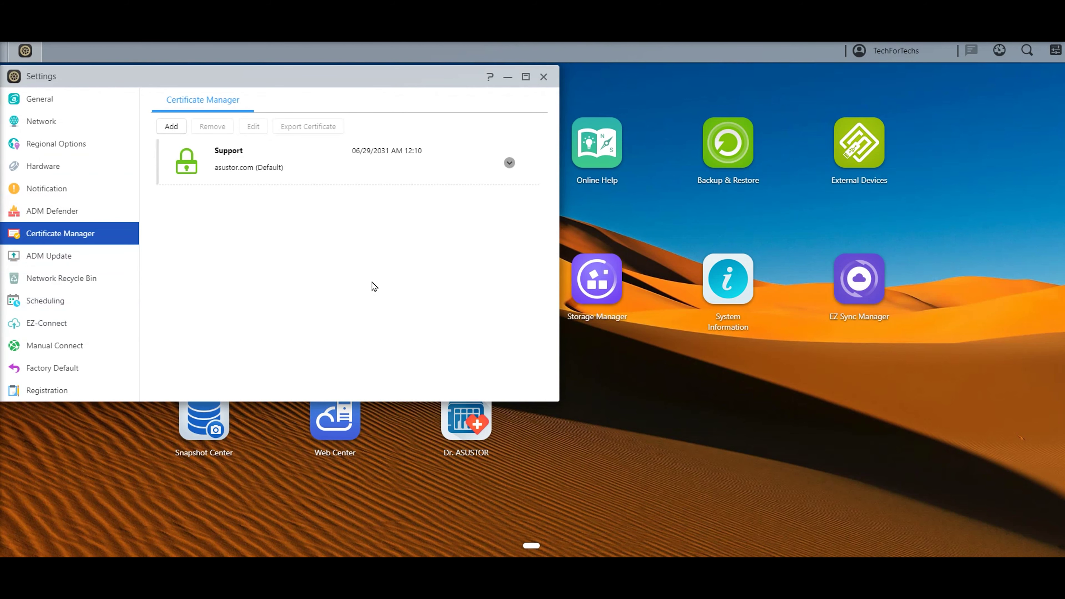
{"action": "left_click", "coordinate": [543, 77]}
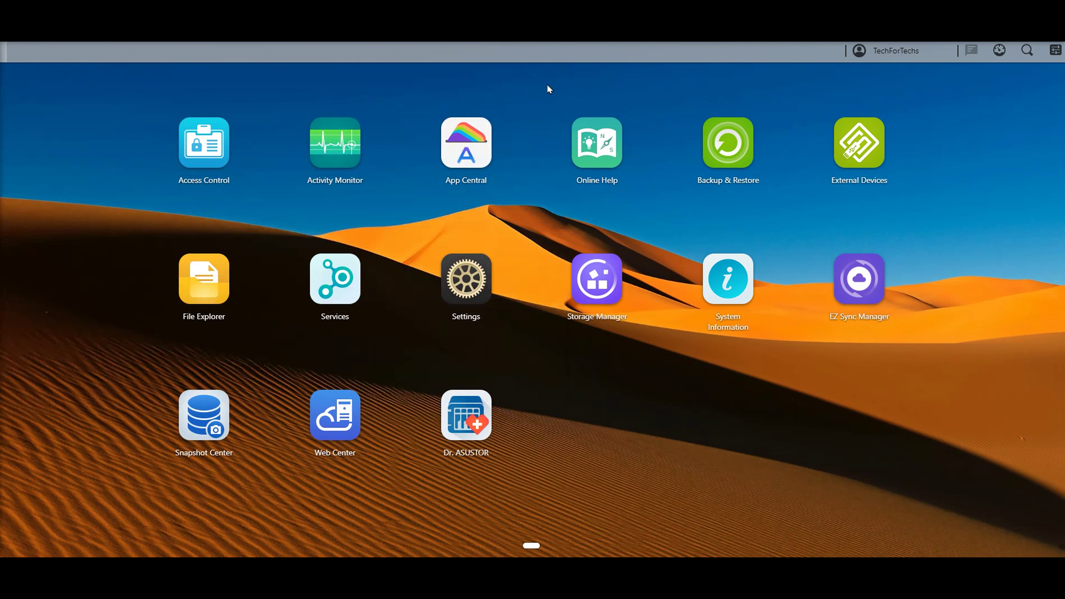
{"action": "left_click", "coordinate": [601, 285]}
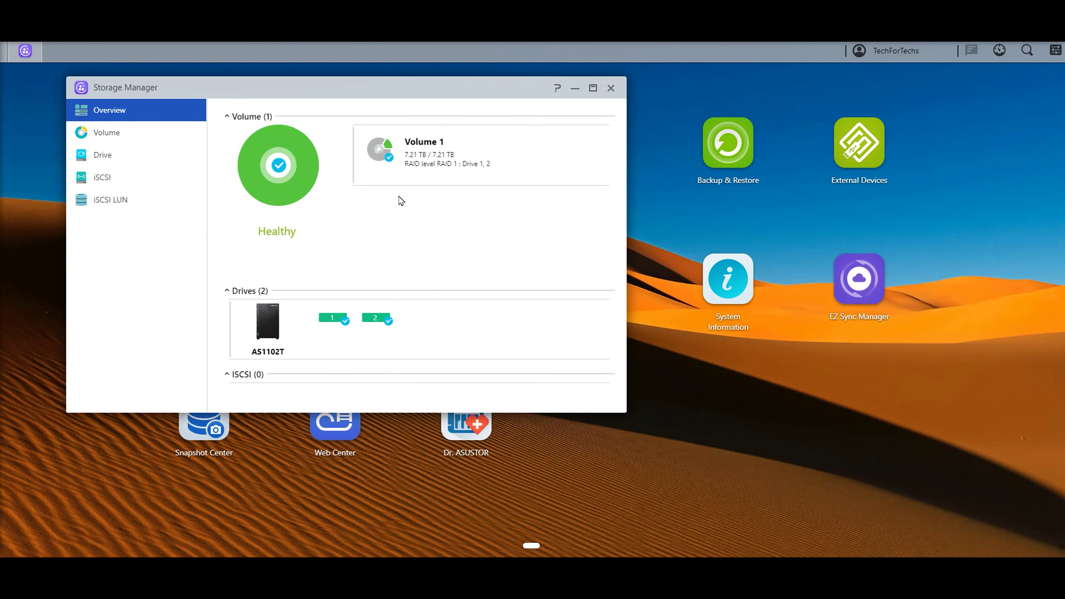
{"action": "left_click", "coordinate": [118, 134]}
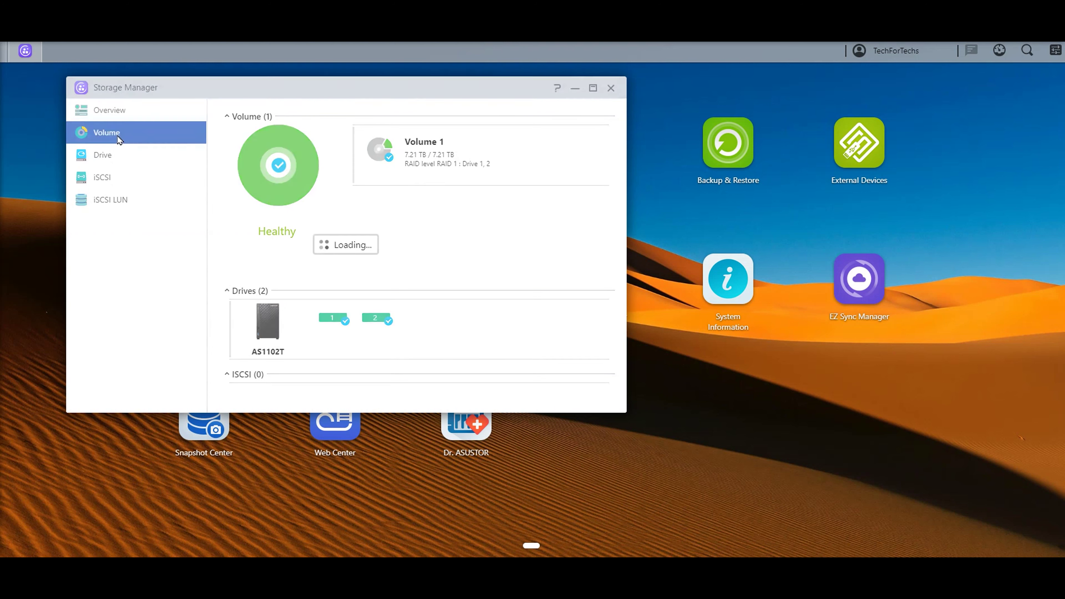
{"action": "left_click", "coordinate": [129, 161]}
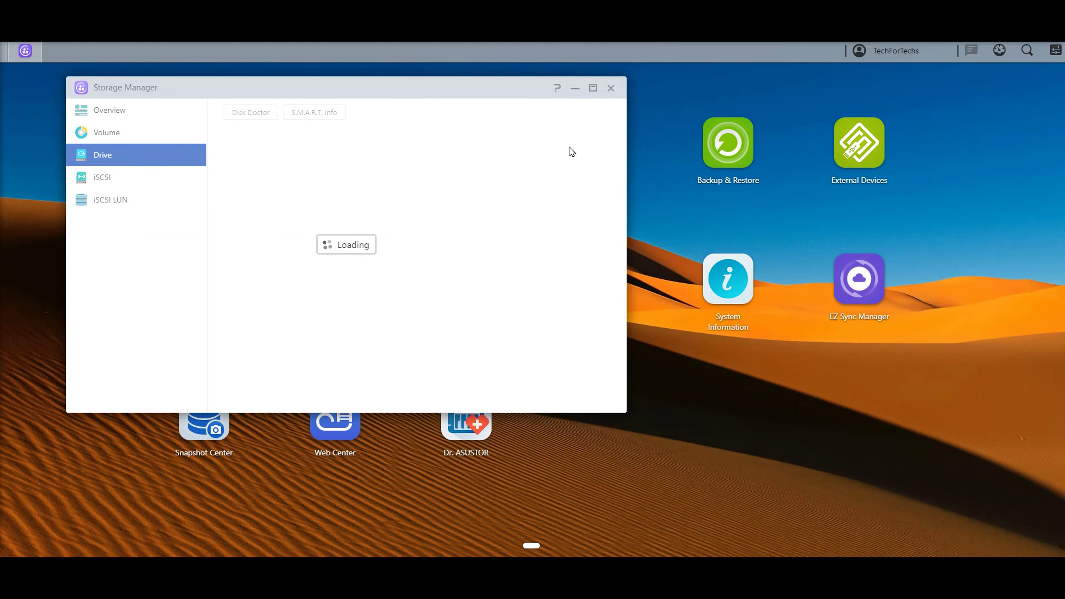
{"action": "left_click", "coordinate": [610, 89]}
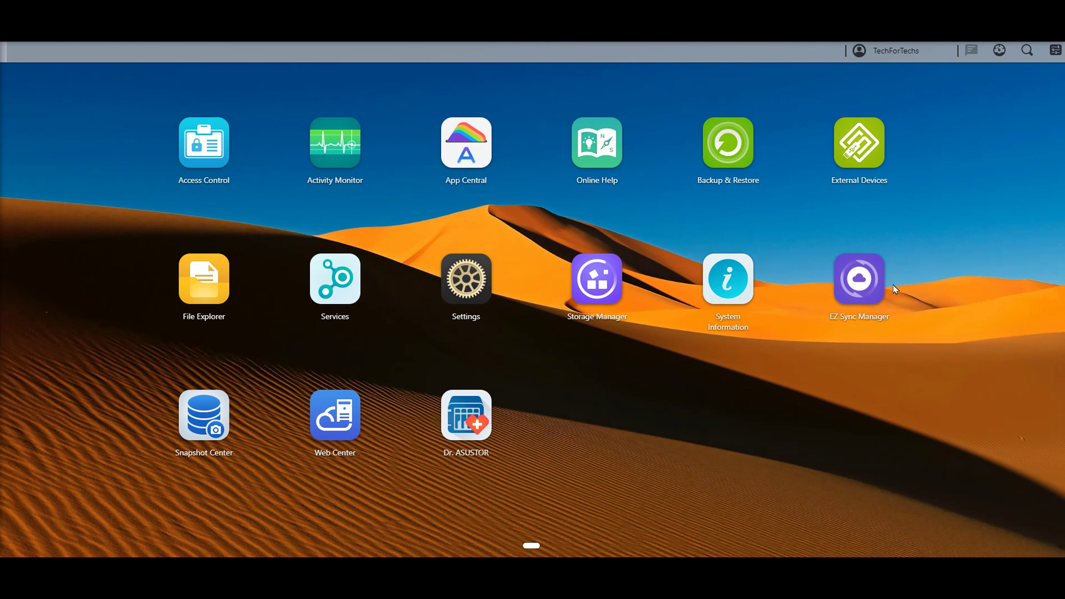
{"action": "left_click", "coordinate": [858, 283]}
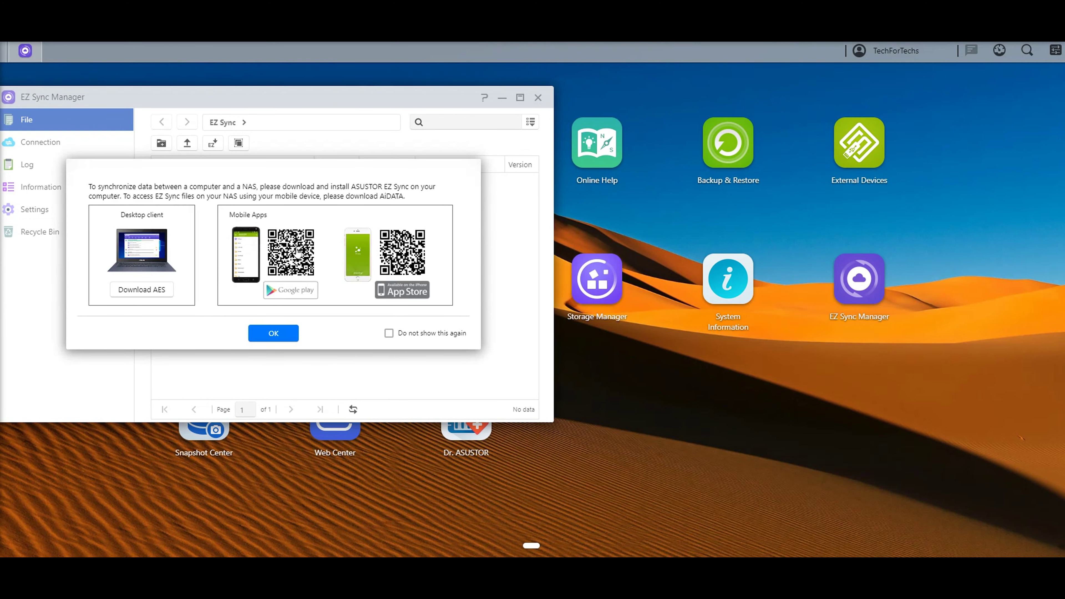
{"action": "left_click", "coordinate": [273, 333]}
{"action": "left_click", "coordinate": [538, 98]}
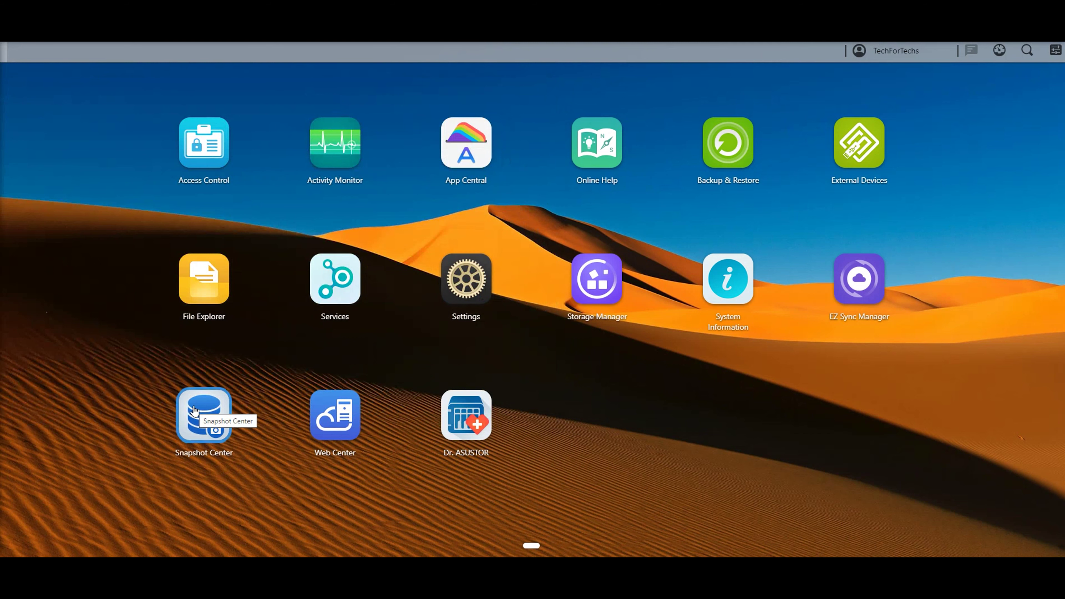
{"action": "left_click", "coordinate": [184, 396]}
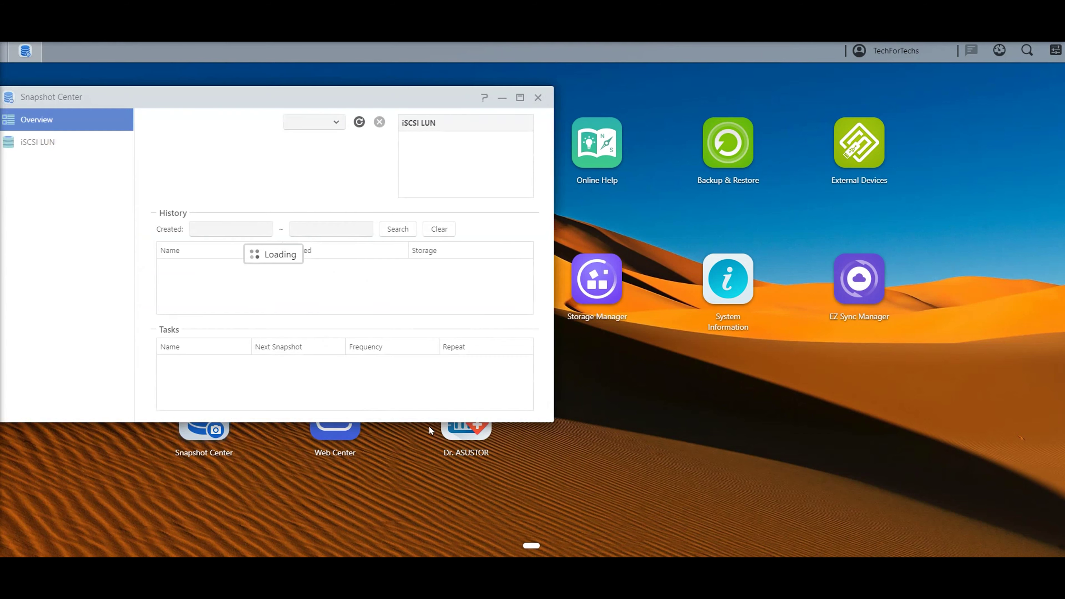
{"action": "left_click_drag", "start_coordinate": [335, 98], "coordinate": [444, 101]}
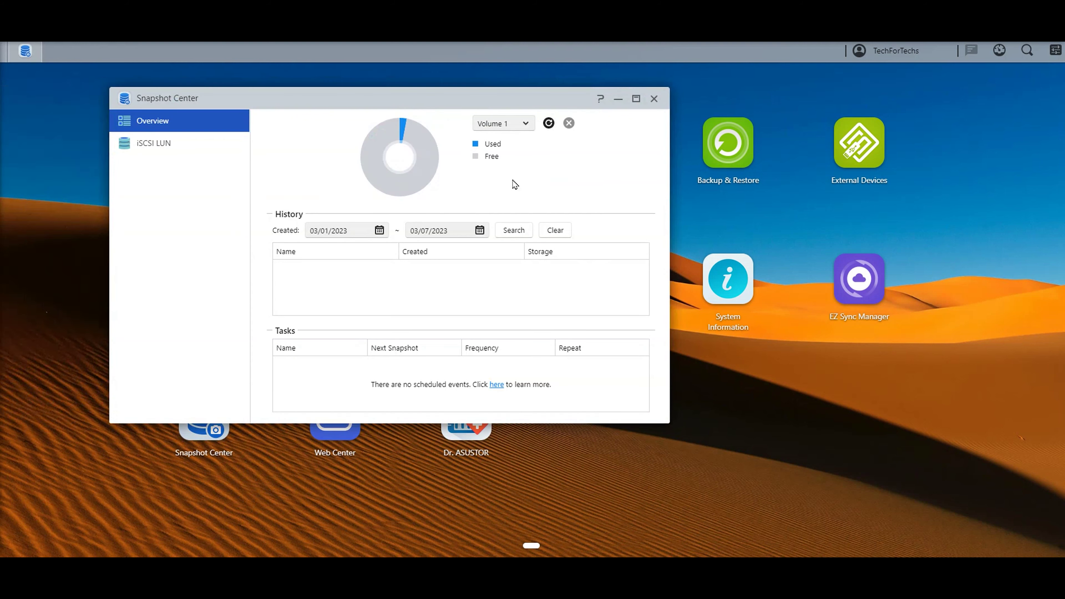
{"action": "left_click", "coordinate": [653, 99]}
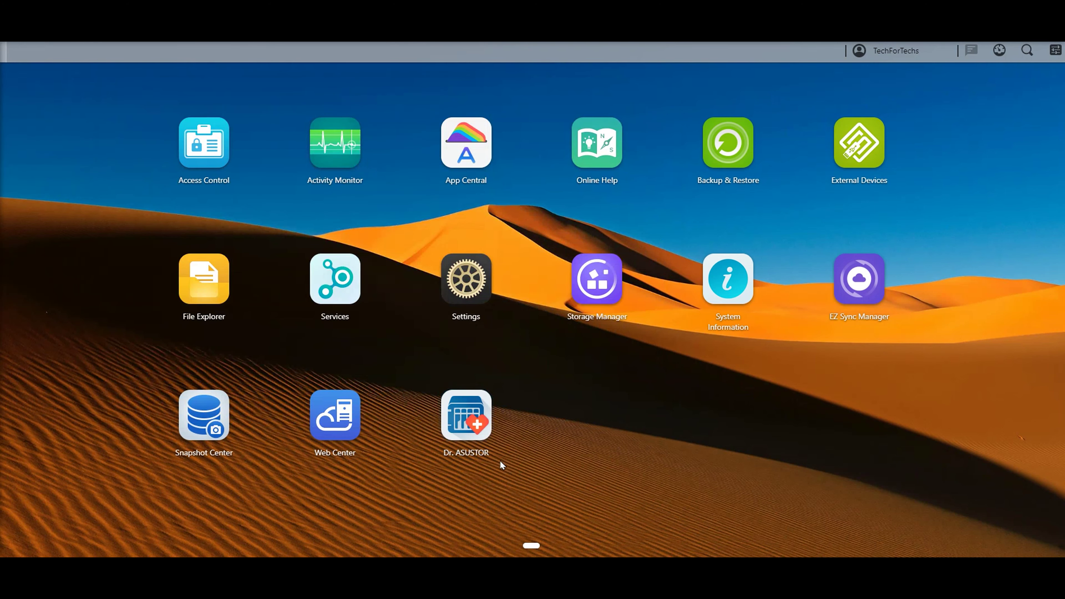
{"action": "left_click", "coordinate": [471, 404]}
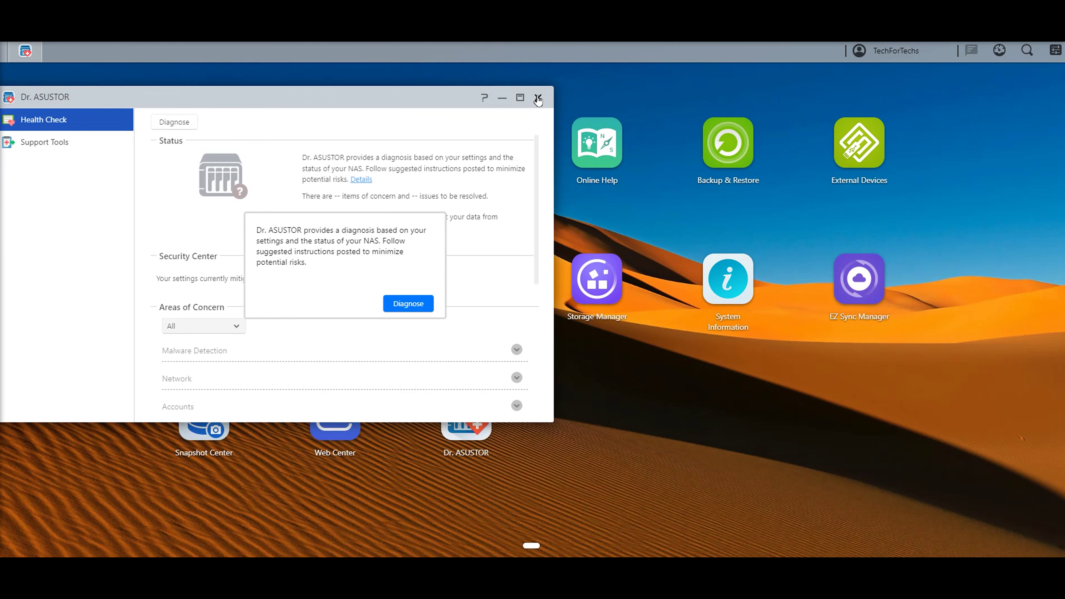
{"action": "left_click", "coordinate": [538, 98]}
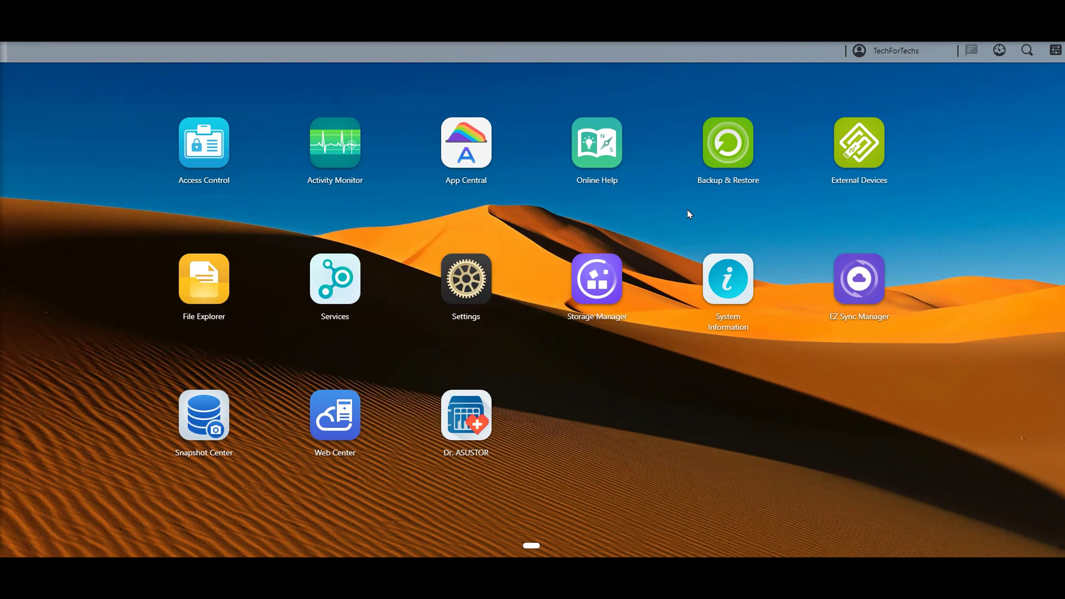
{"action": "left_click", "coordinate": [889, 58]}
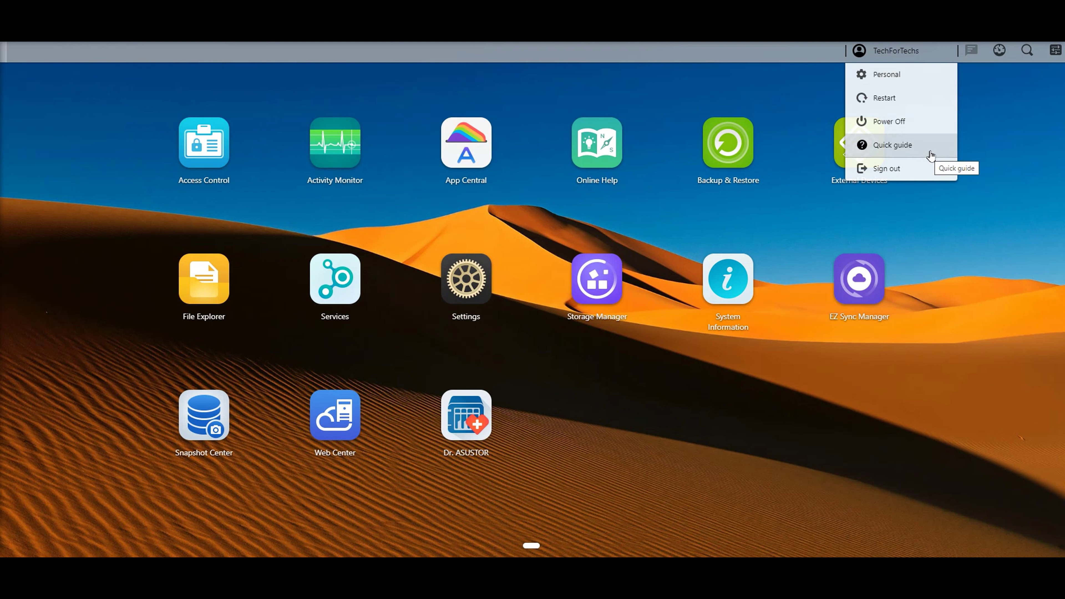
{"action": "left_click", "coordinate": [989, 88]}
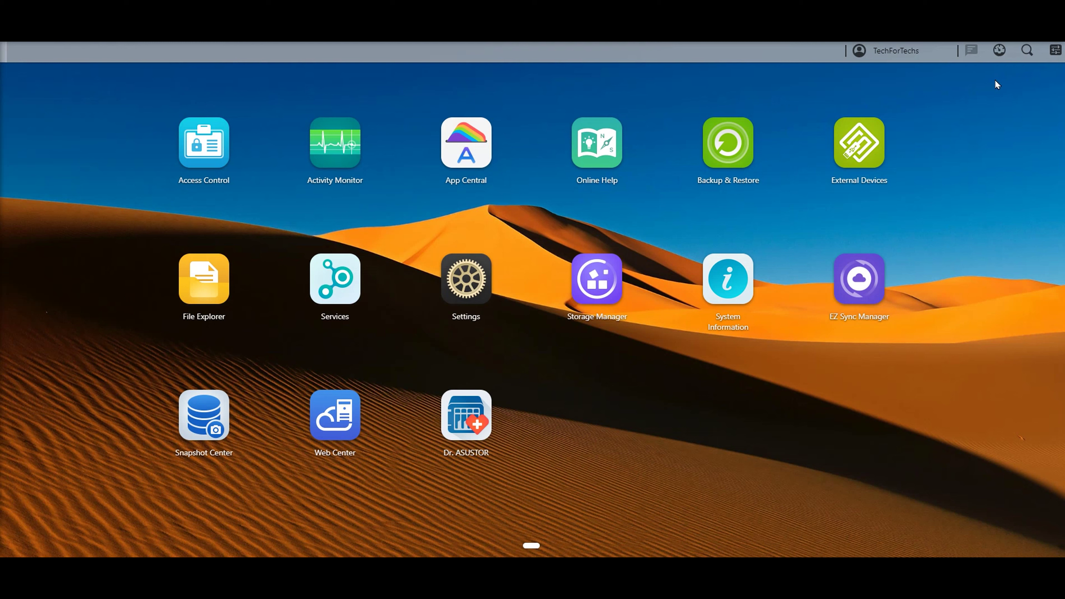
- From the widget panel, add the Storage Manager and Activity Monitor widgets
{"action": "left_click", "coordinate": [999, 50]}
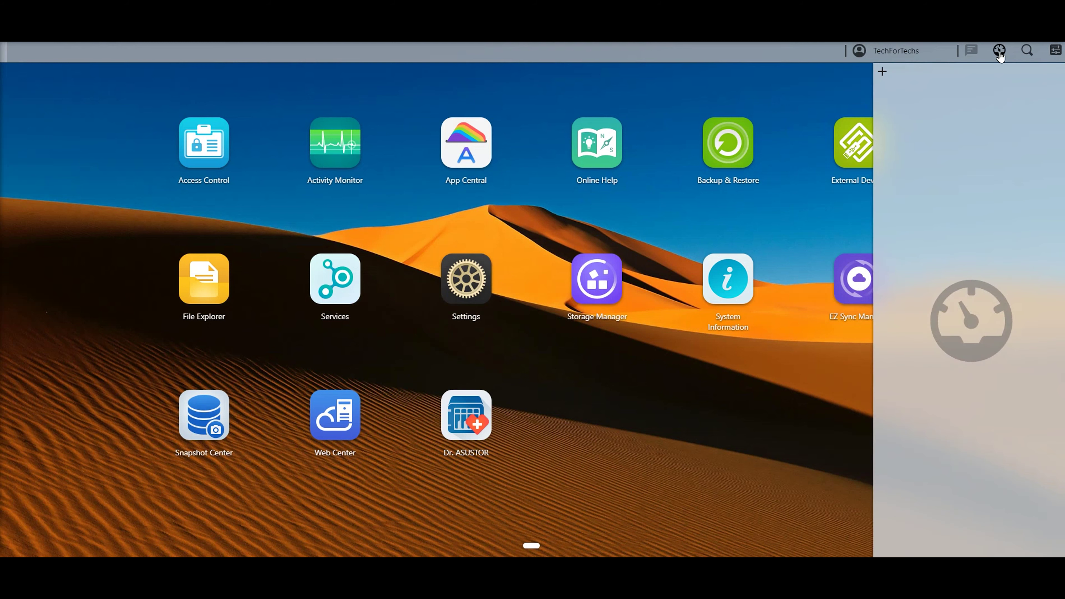
{"action": "left_click", "coordinate": [881, 73]}
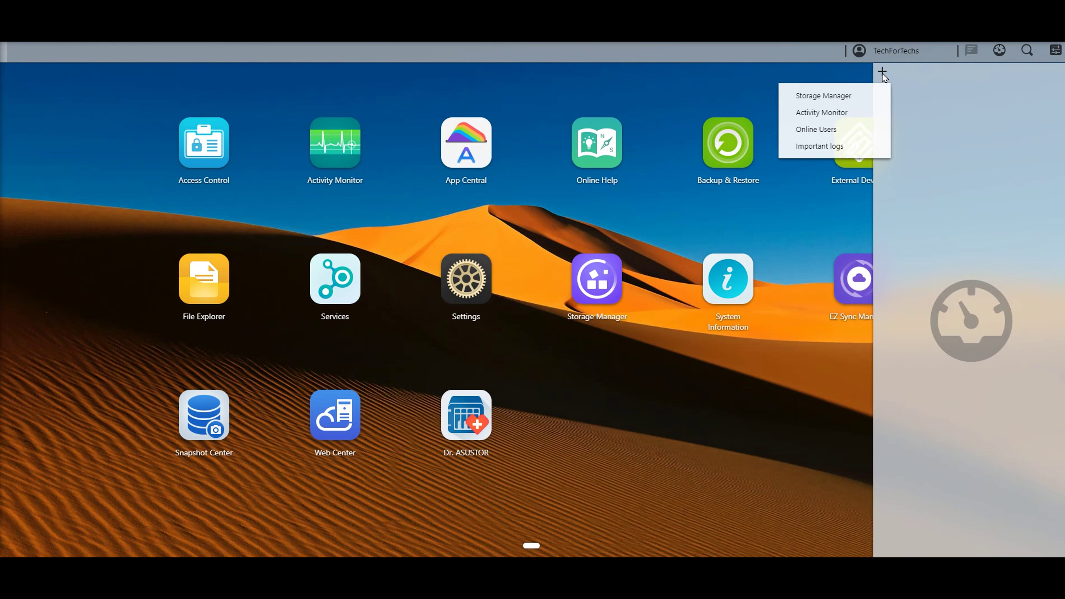
{"action": "left_click", "coordinate": [821, 96]}
{"action": "left_click", "coordinate": [883, 73]}
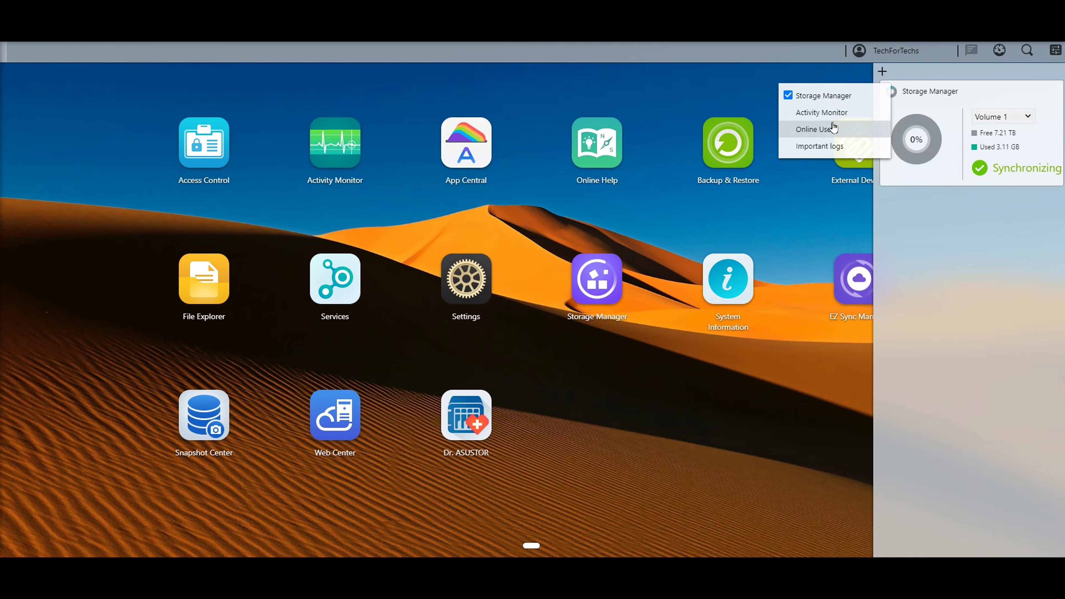
{"action": "left_click", "coordinate": [832, 110]}
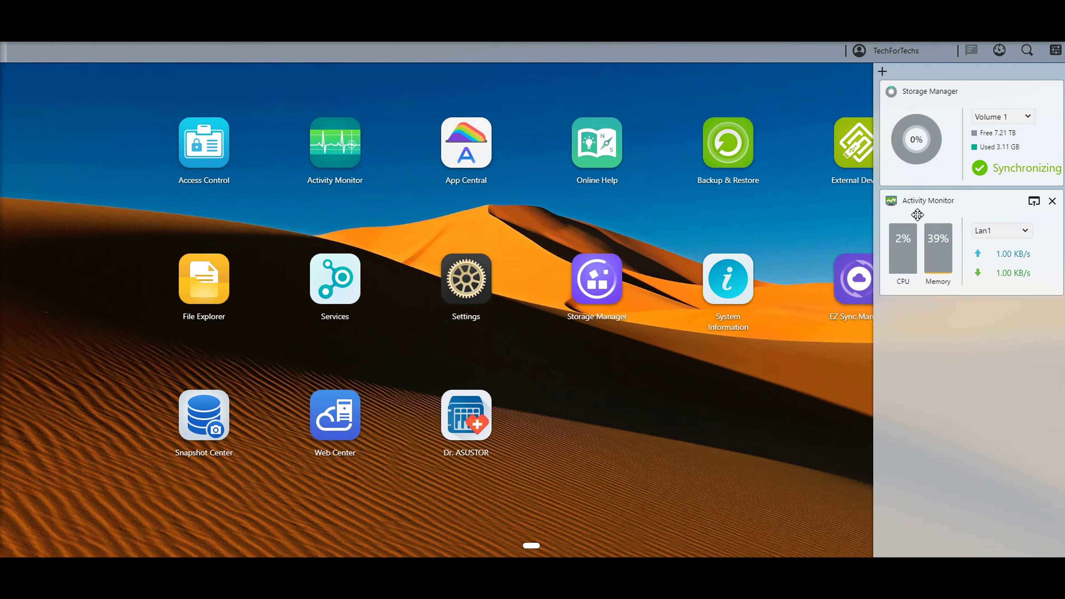
{"action": "left_click", "coordinate": [882, 73]}
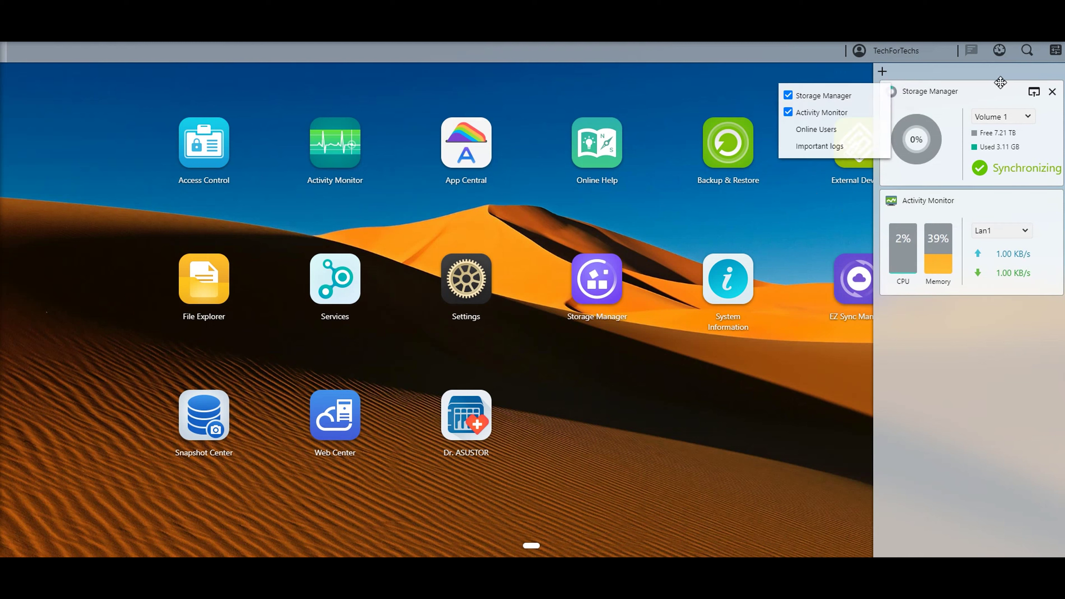
- Look over the Preferences page of Settings, Access Control and Services shortcuts, then close it
{"action": "left_click", "coordinate": [1054, 51]}
{"action": "scroll", "coordinate": [774, 182], "scroll_direction": "down", "scroll_amount": 1}
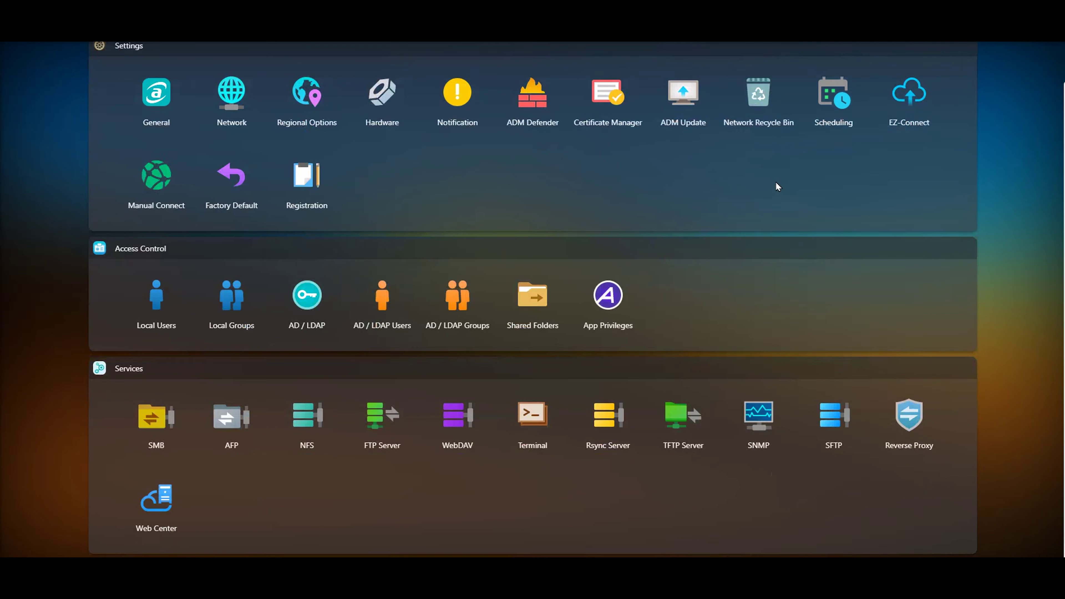
{"action": "scroll", "coordinate": [780, 182], "scroll_direction": "up", "scroll_amount": 1}
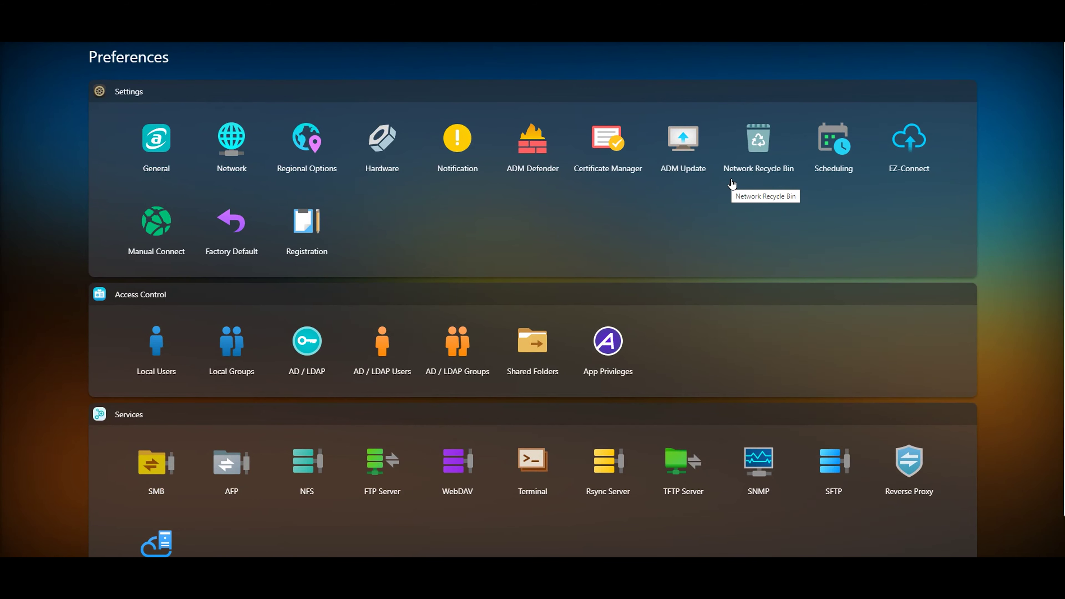
{"action": "left_click", "coordinate": [1001, 119]}
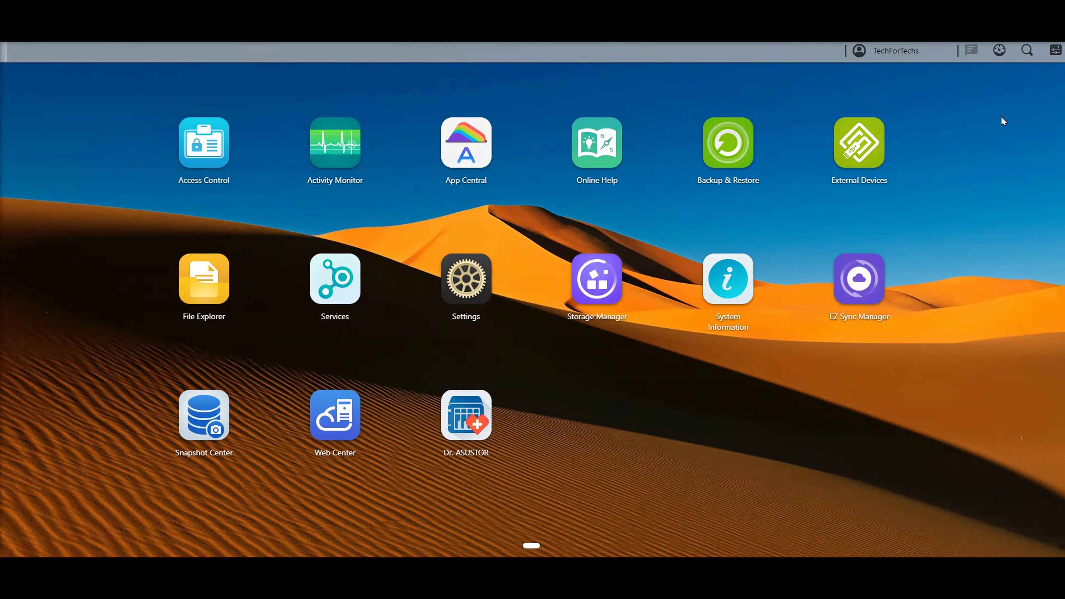